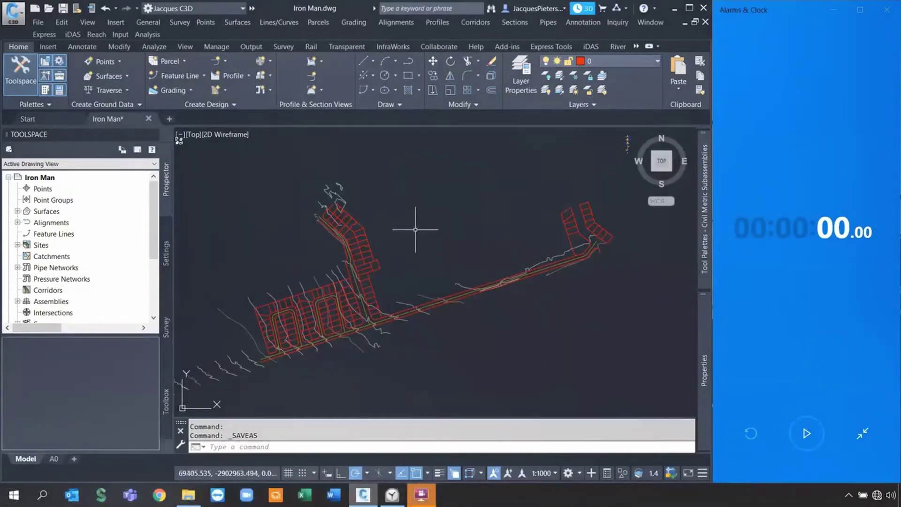
Start the stopwatch to time the corridor workflow.
{"action": "scroll", "coordinate": [343, 330], "scroll_direction": "up", "scroll_amount": 3}
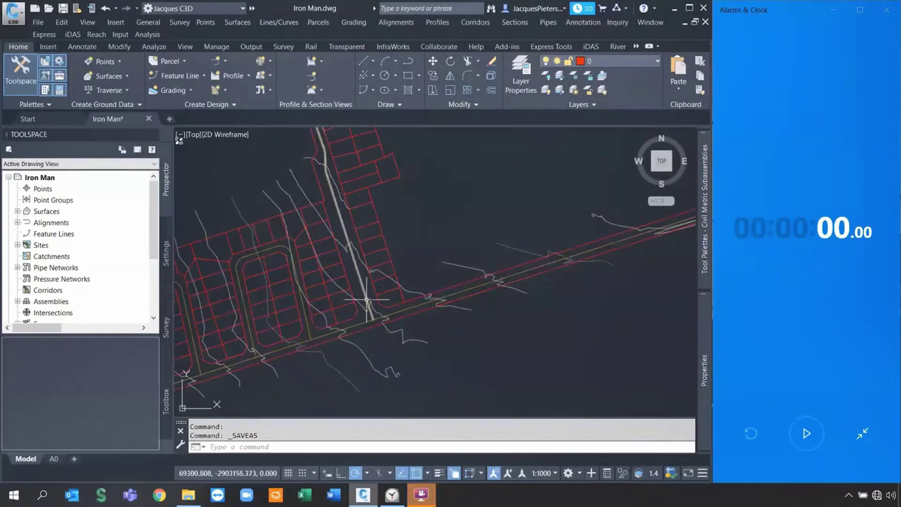
{"action": "scroll", "coordinate": [301, 322], "scroll_direction": "down", "scroll_amount": 3}
{"action": "scroll", "coordinate": [343, 325], "scroll_direction": "up", "scroll_amount": 4}
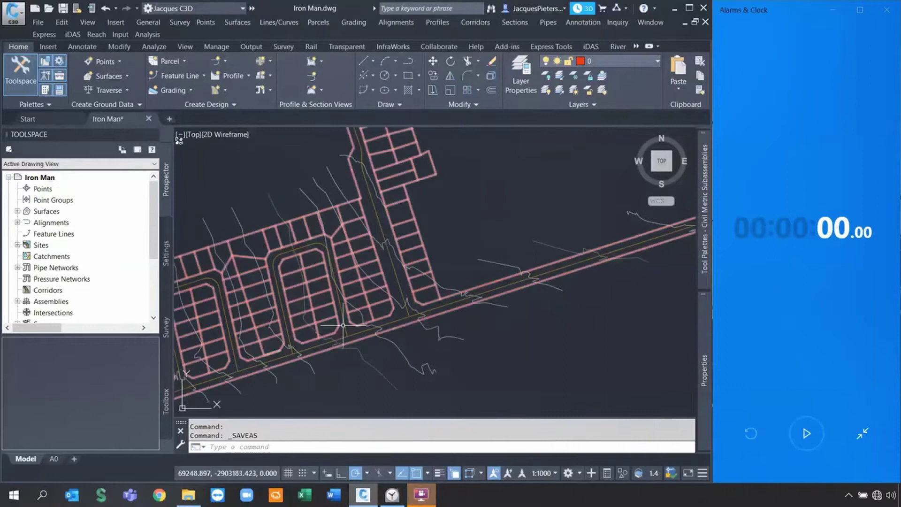
{"action": "scroll", "coordinate": [341, 329], "scroll_direction": "down", "scroll_amount": 5}
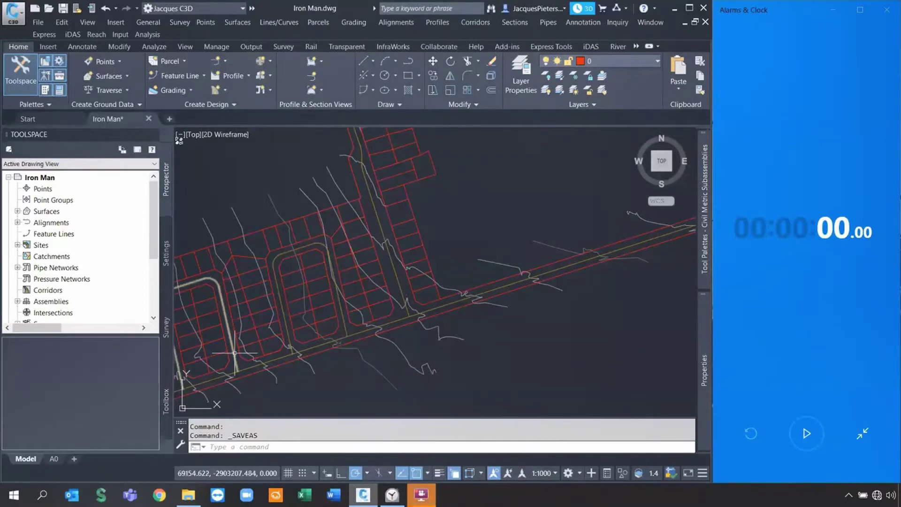
{"action": "scroll", "coordinate": [329, 312], "scroll_direction": "up", "scroll_amount": 3}
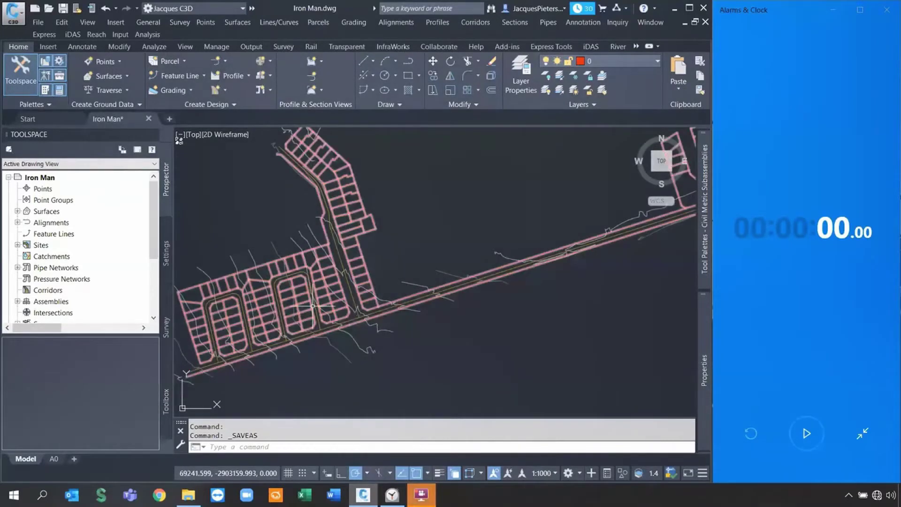
{"action": "scroll", "coordinate": [313, 306], "scroll_direction": "down", "scroll_amount": 2}
{"action": "left_click", "coordinate": [754, 379]}
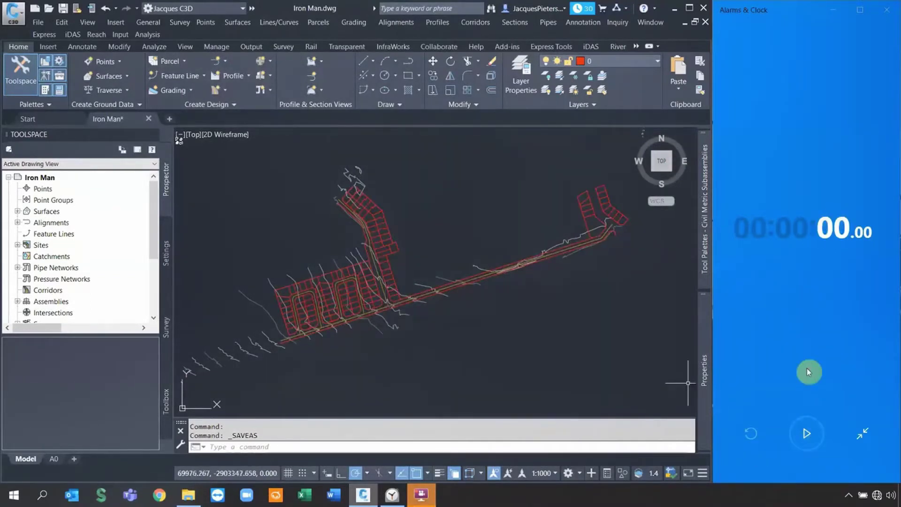
{"action": "left_click", "coordinate": [812, 434]}
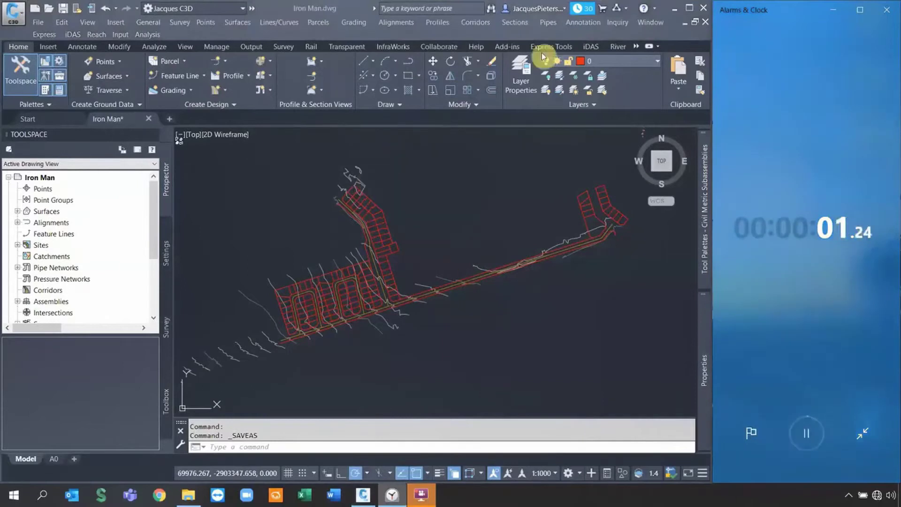
Launch the iDAS Corridor Wizard and pick the four road alignments.
{"action": "left_click", "coordinate": [586, 47]}
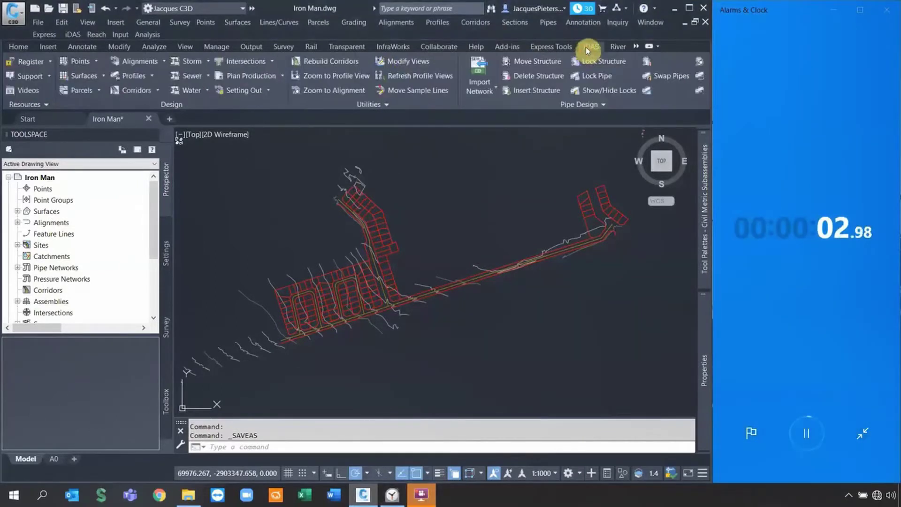
{"action": "left_click", "coordinate": [157, 91]}
{"action": "left_click", "coordinate": [202, 164]}
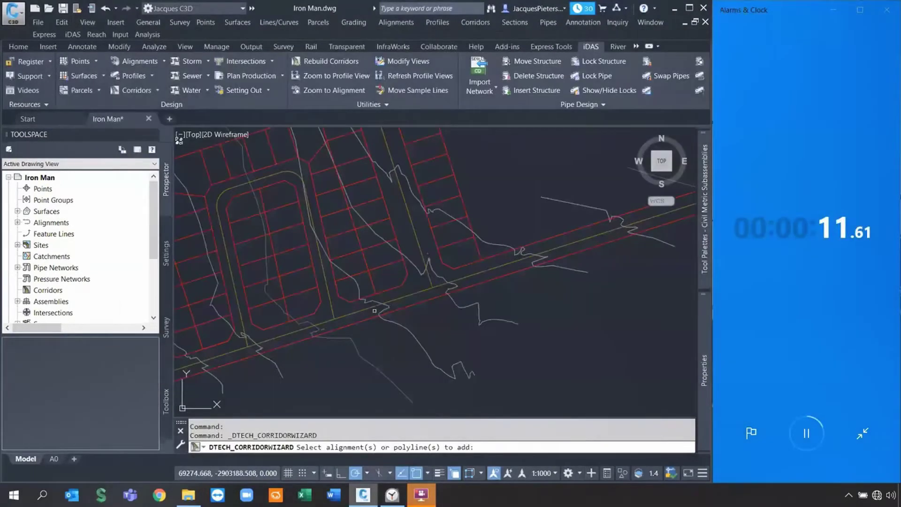
{"action": "left_click", "coordinate": [405, 297]}
{"action": "left_click", "coordinate": [438, 276]}
{"action": "left_click", "coordinate": [331, 300]}
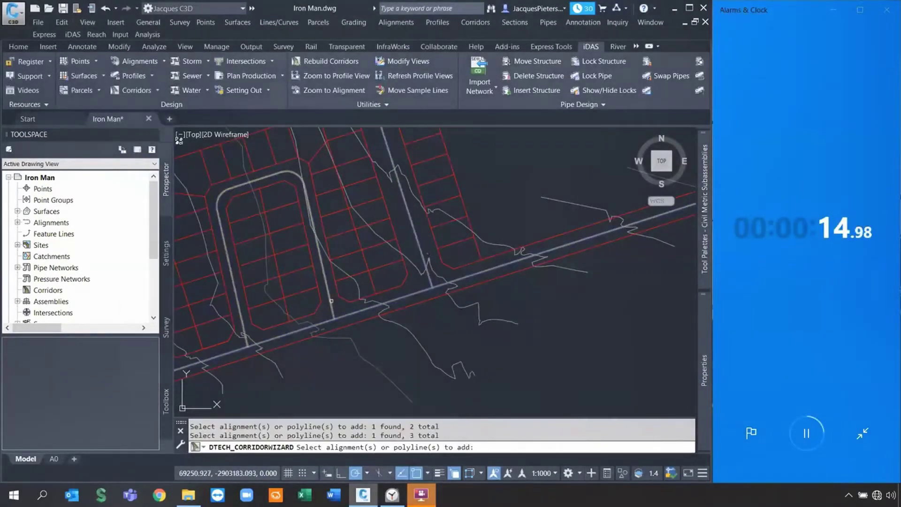
{"action": "scroll", "coordinate": [344, 297], "scroll_direction": "down", "scroll_amount": 2}
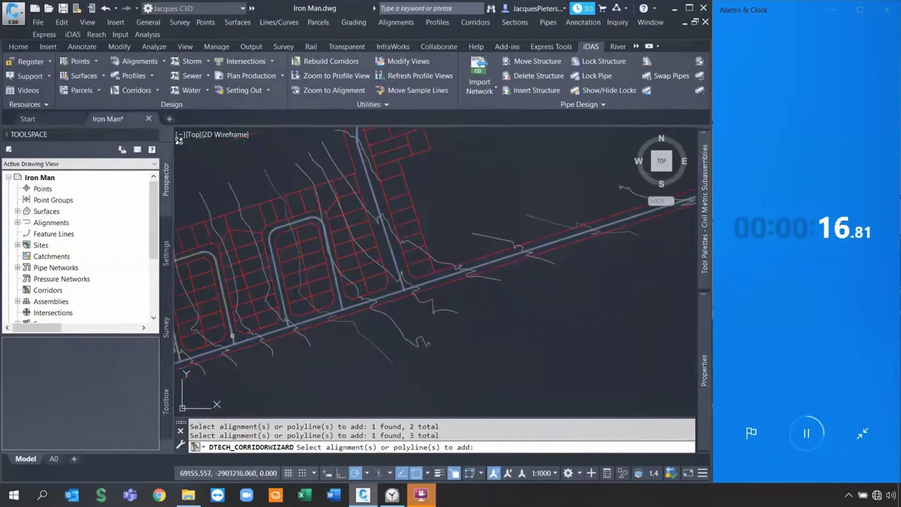
{"action": "left_click", "coordinate": [233, 336]}
{"action": "scroll", "coordinate": [426, 309], "scroll_direction": "down", "scroll_amount": 1}
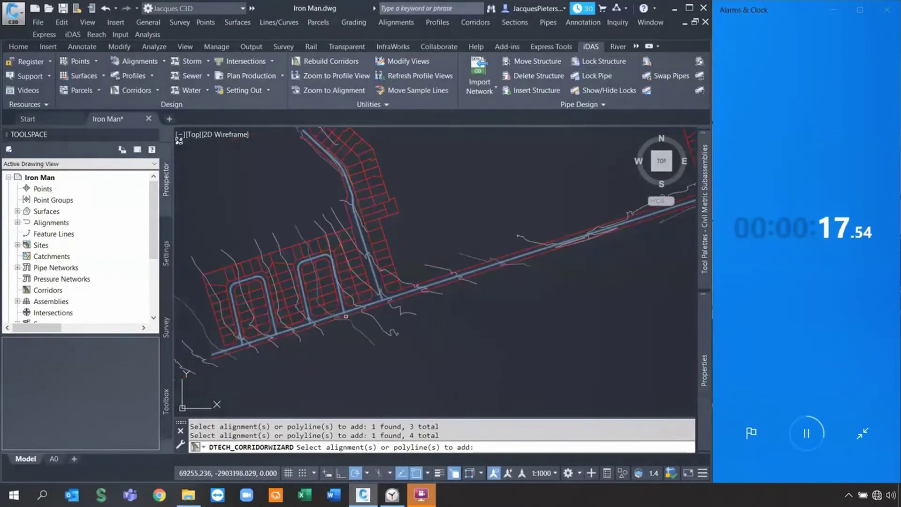
Accept the default alignment, profile and assembly settings, keeping the 3.700 lane width.
{"action": "key", "text": "Return"}
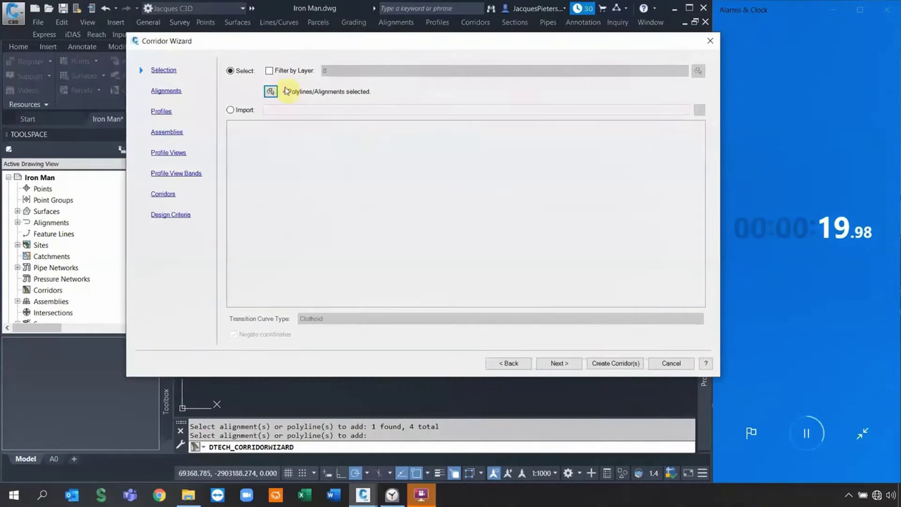
{"action": "left_click", "coordinate": [559, 363]}
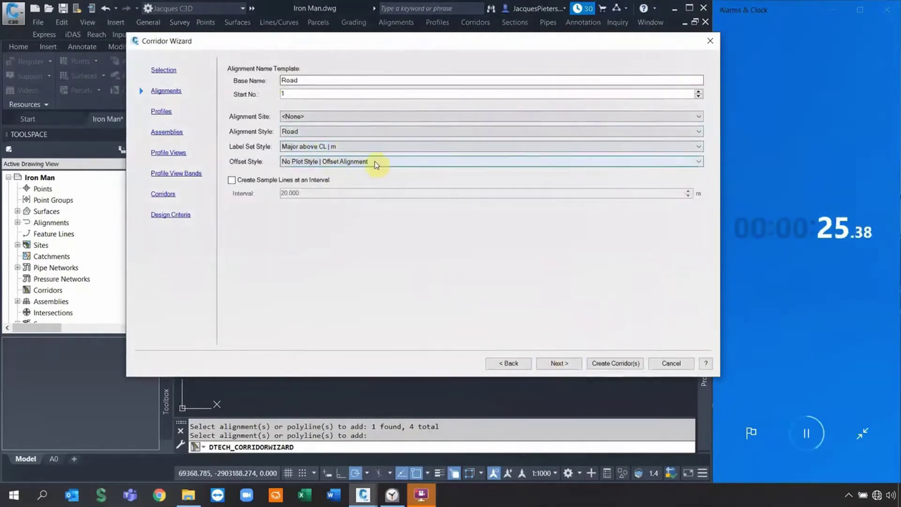
{"action": "left_click", "coordinate": [555, 365]}
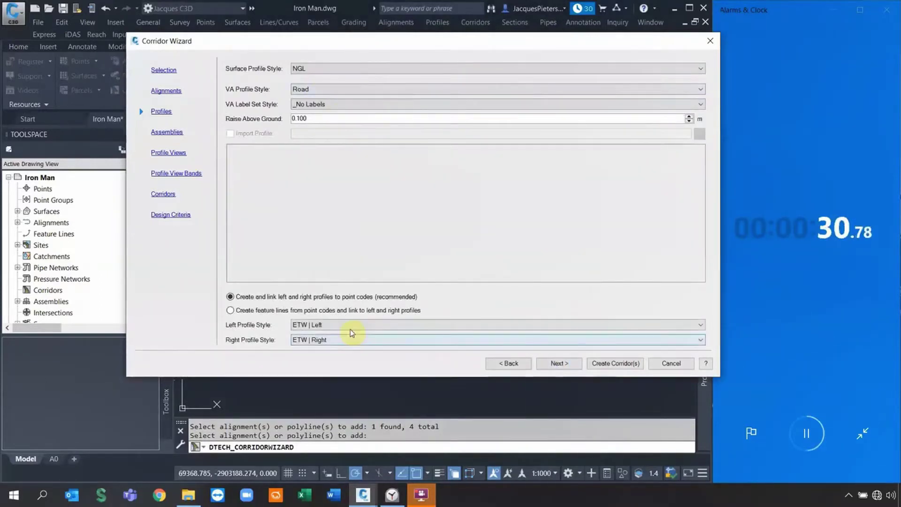
{"action": "left_click", "coordinate": [550, 364]}
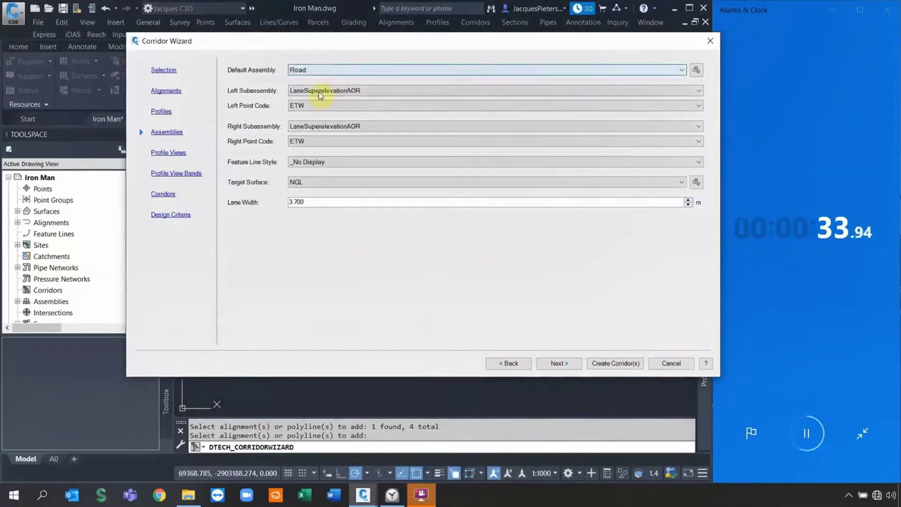
{"action": "left_click", "coordinate": [322, 208]}
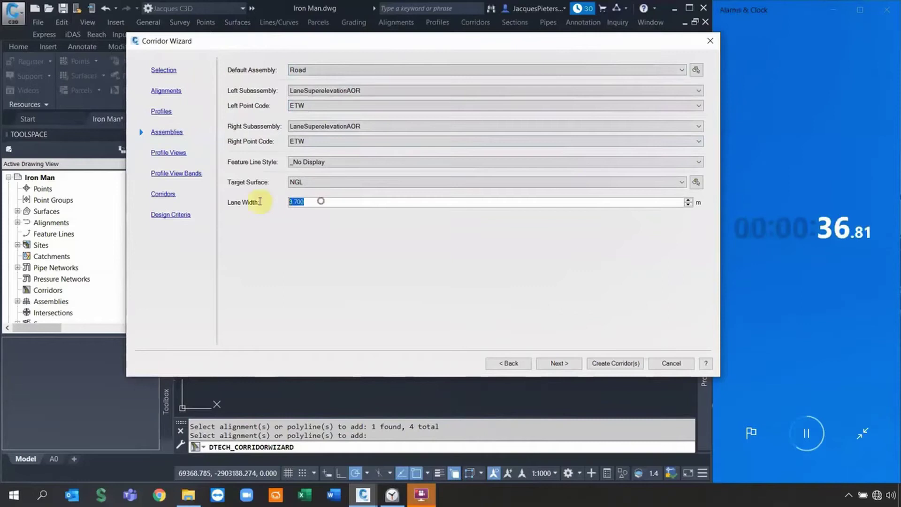
{"action": "left_click", "coordinate": [565, 365]}
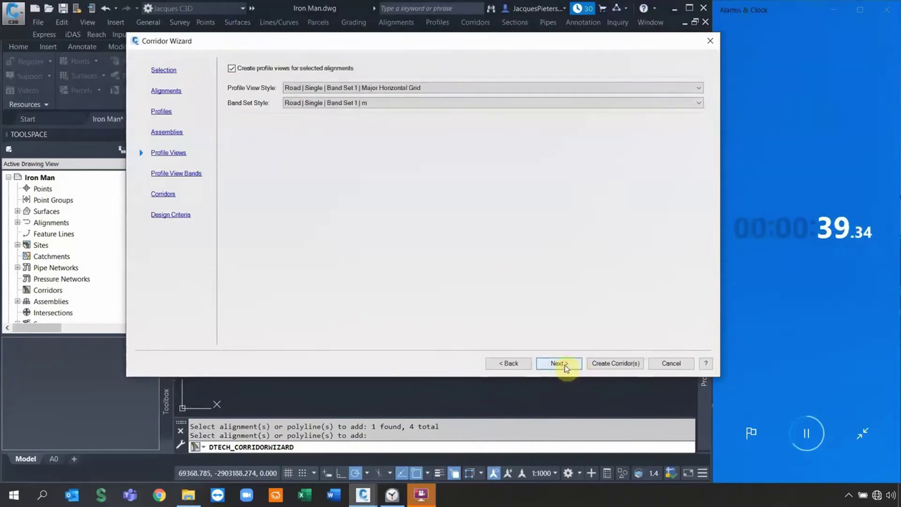
Set Profile 2 of the LEFT EDGE, RIGHT EDGE and GROUND LEVELS bands to Left, Right and Surface.
{"action": "left_click", "coordinate": [546, 366]}
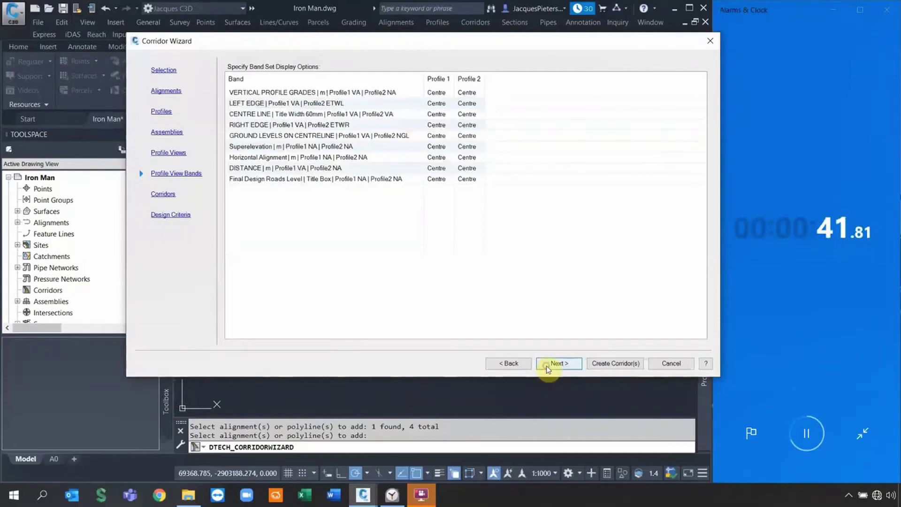
{"action": "left_click", "coordinate": [469, 104]}
{"action": "left_click", "coordinate": [468, 104]}
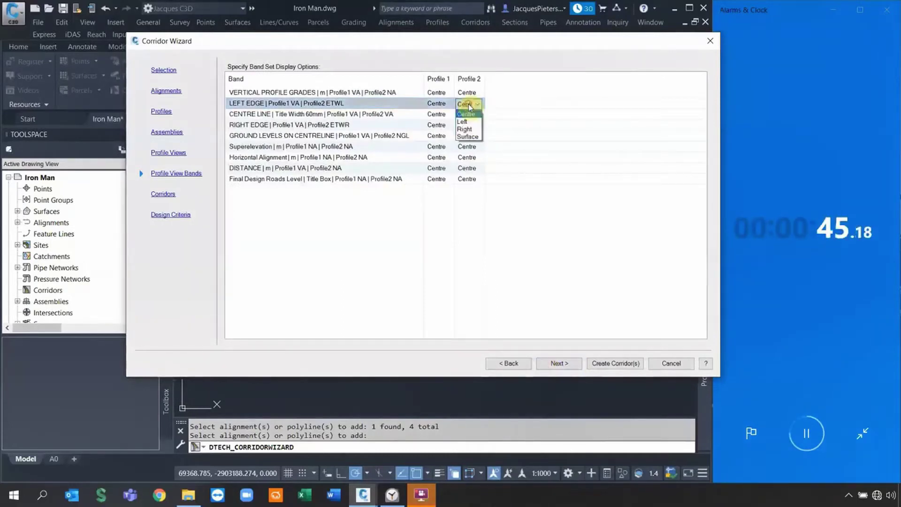
{"action": "left_click", "coordinate": [467, 121]}
{"action": "left_click", "coordinate": [468, 124]}
{"action": "left_click", "coordinate": [467, 124]}
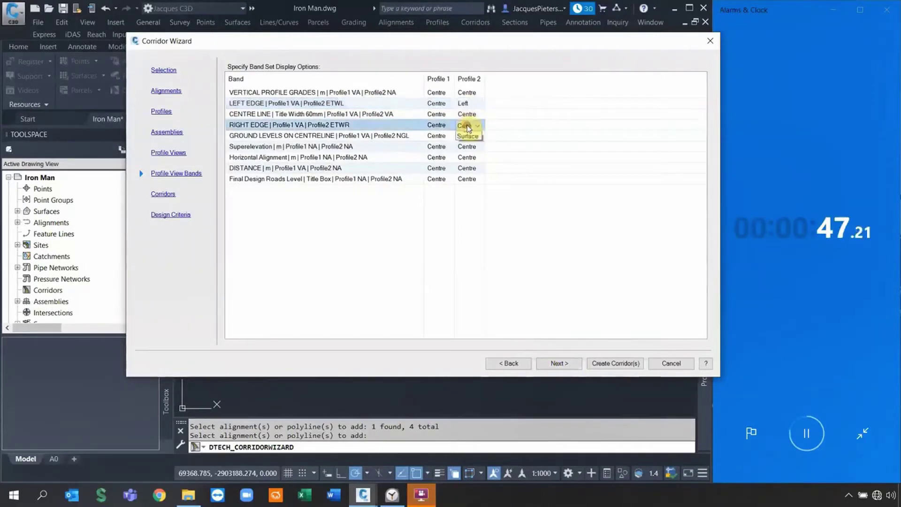
{"action": "left_click", "coordinate": [468, 149]}
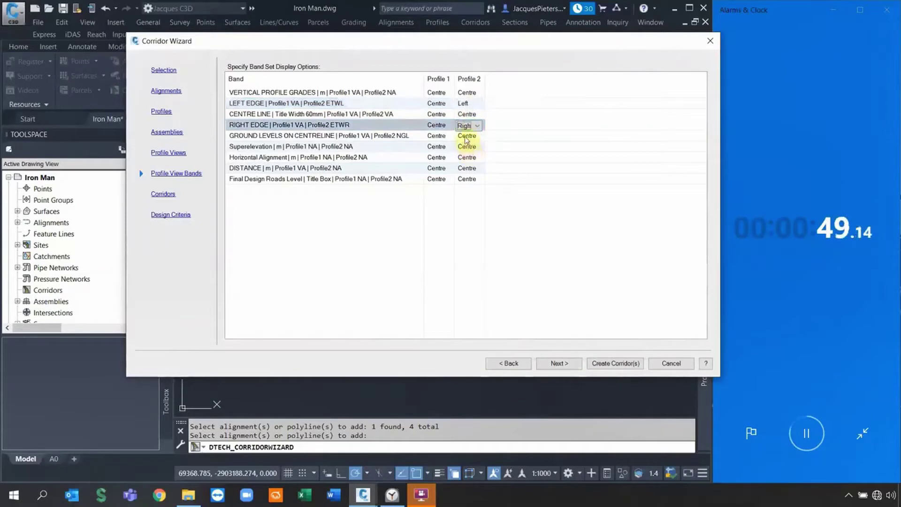
{"action": "left_click", "coordinate": [466, 136]}
{"action": "left_click", "coordinate": [465, 137]}
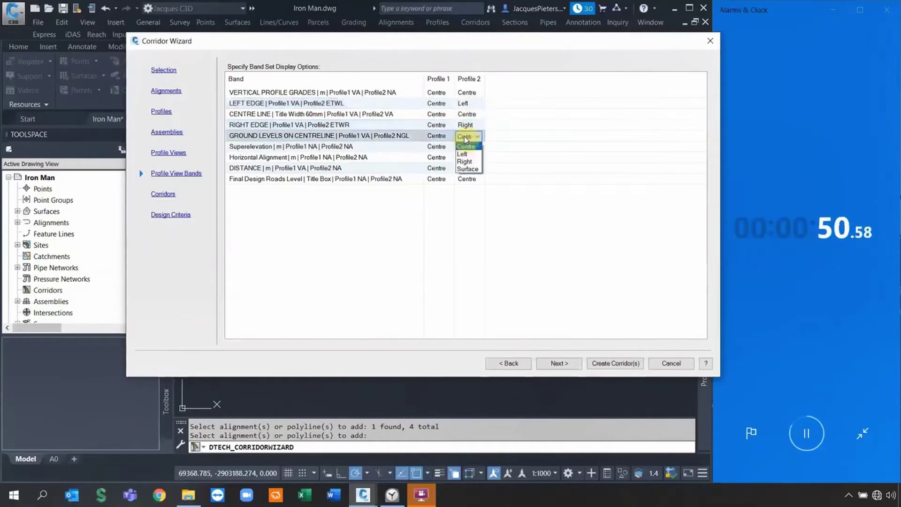
{"action": "left_click", "coordinate": [466, 169]}
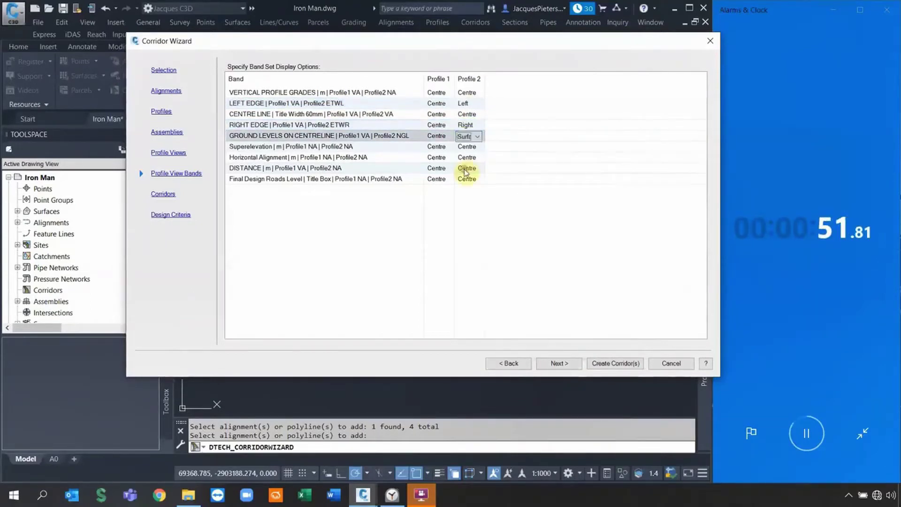
Give the top corridor surface the Contours | Coloured | 0.1m and 0.2m | Border style.
{"action": "left_click", "coordinate": [545, 364]}
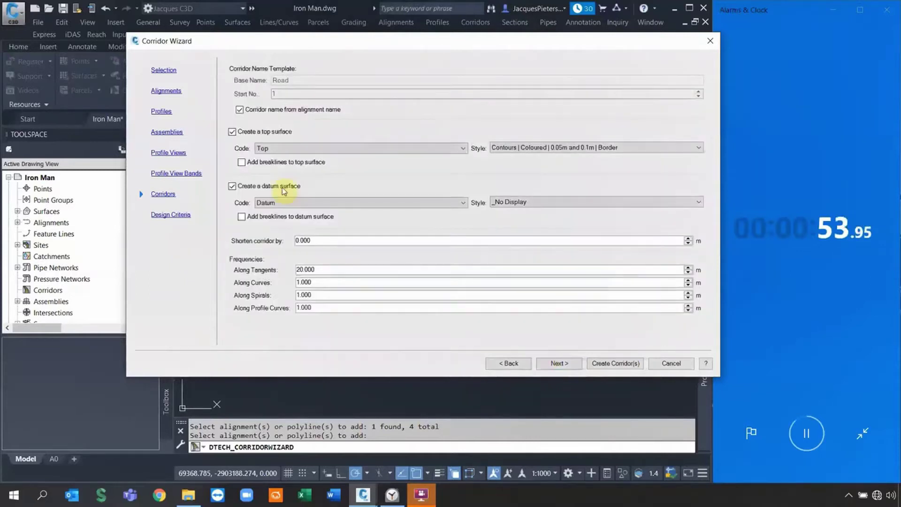
{"action": "left_click", "coordinate": [640, 148]}
{"action": "scroll", "coordinate": [641, 149], "scroll_direction": "up", "scroll_amount": 3}
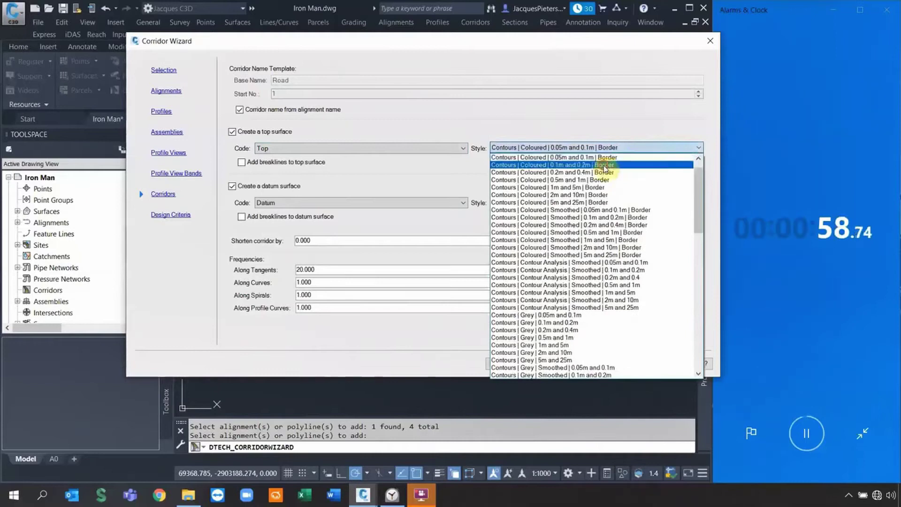
{"action": "left_click", "coordinate": [554, 168]}
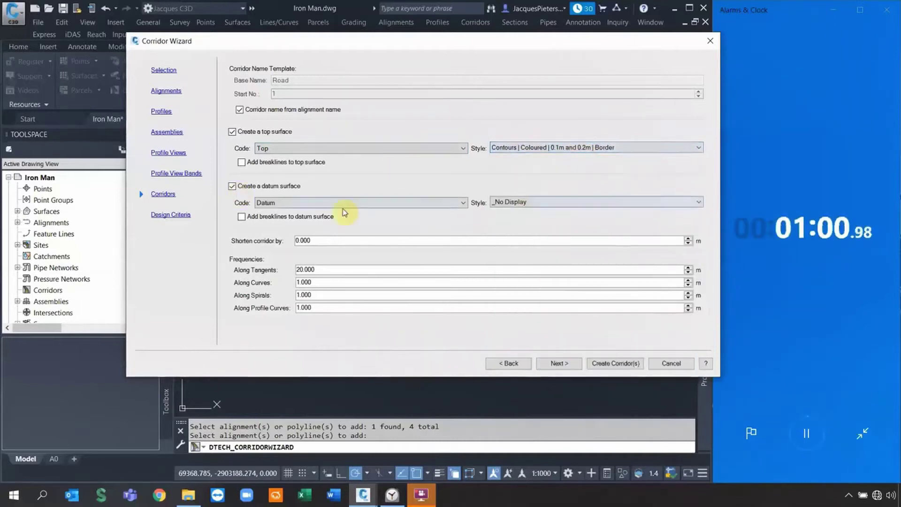
{"action": "left_click", "coordinate": [559, 364]}
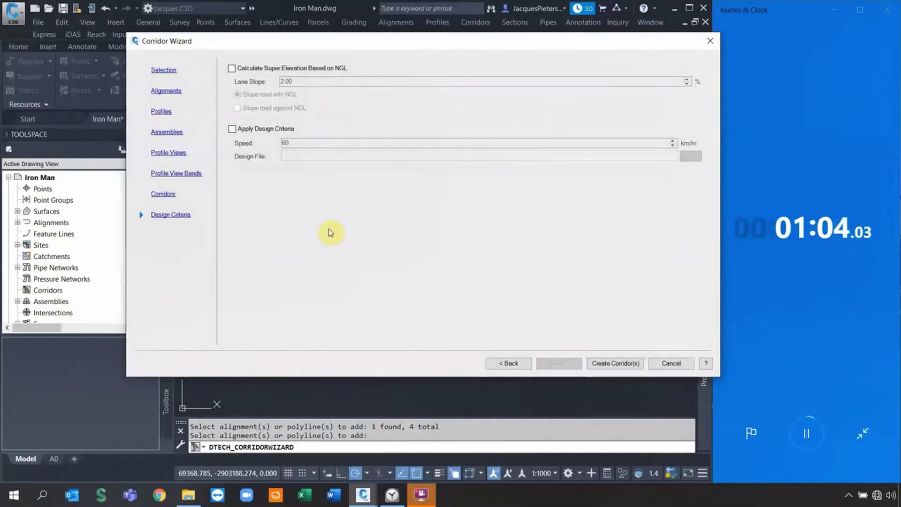
Enable superelevation sloped against NGL, apply the SANRAL design standards file, and create the corridors.
{"action": "left_click", "coordinate": [319, 68]}
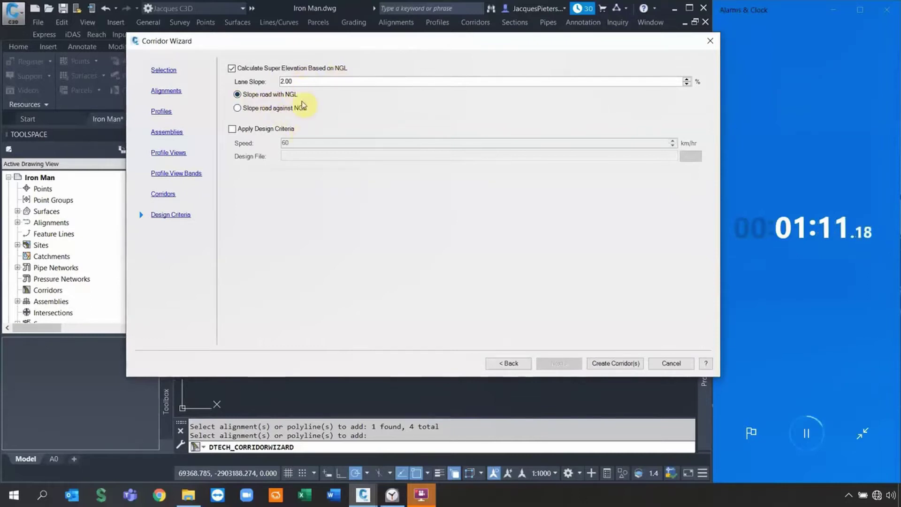
{"action": "left_click", "coordinate": [237, 108]}
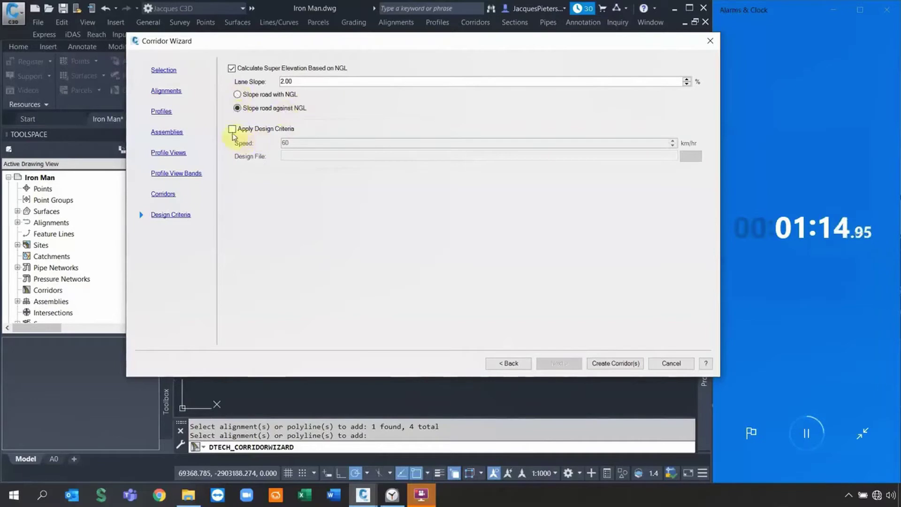
{"action": "left_click", "coordinate": [232, 131]}
{"action": "left_click", "coordinate": [686, 156]}
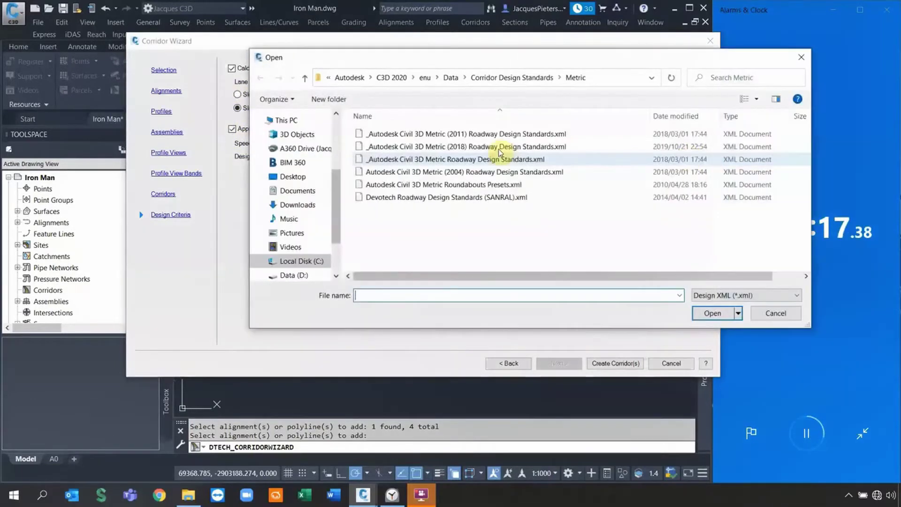
{"action": "double_click", "coordinate": [418, 197]}
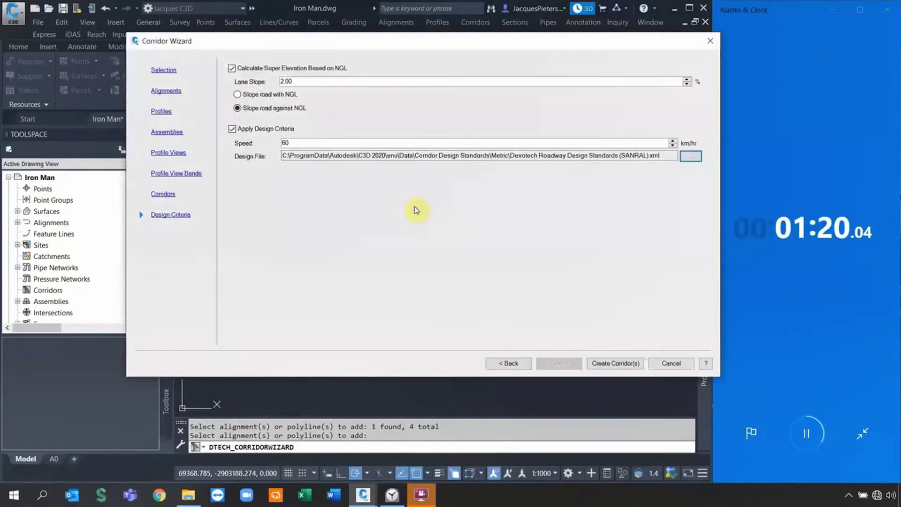
{"action": "left_click", "coordinate": [619, 364]}
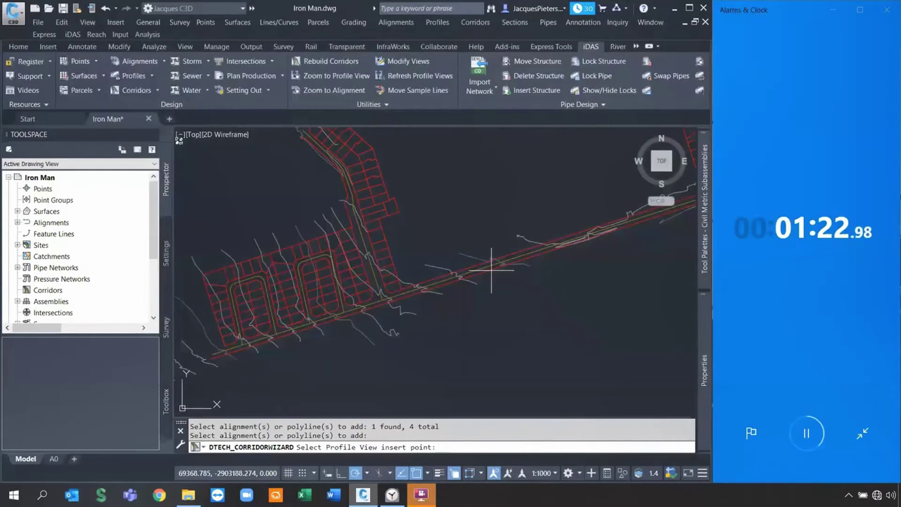
Insert the profile views in empty space right of the road layout and inspect them.
{"action": "middle_click_drag", "start_coordinate": [613, 252], "coordinate": [503, 258]}
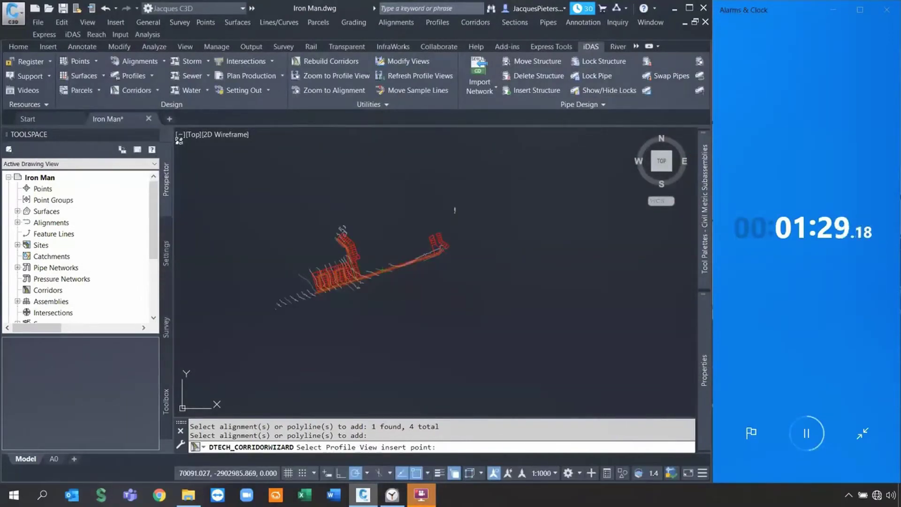
{"action": "left_click", "coordinate": [503, 276]}
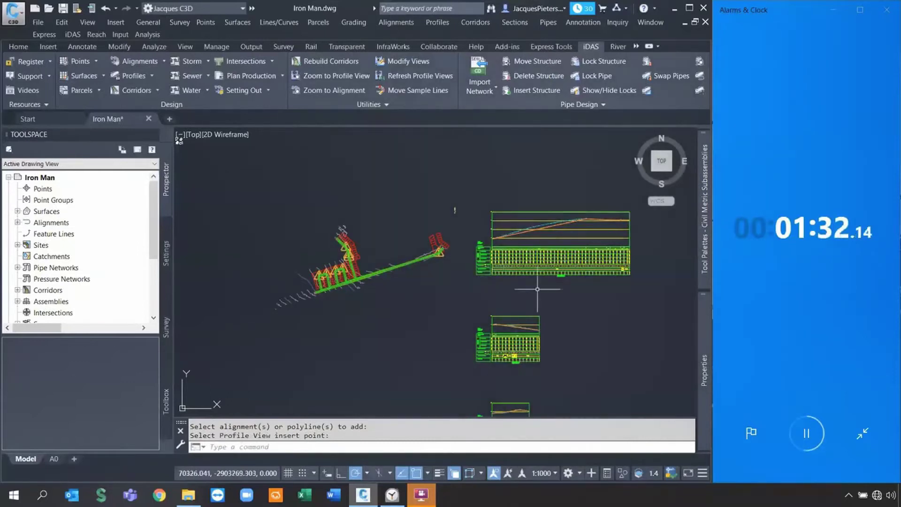
{"action": "scroll", "coordinate": [558, 270], "scroll_direction": "up", "scroll_amount": 2}
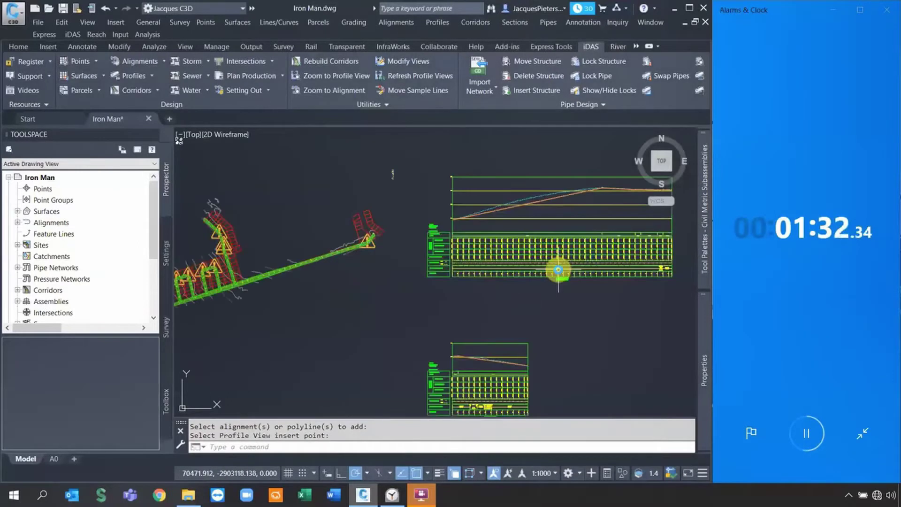
{"action": "scroll", "coordinate": [558, 270], "scroll_direction": "up", "scroll_amount": 2}
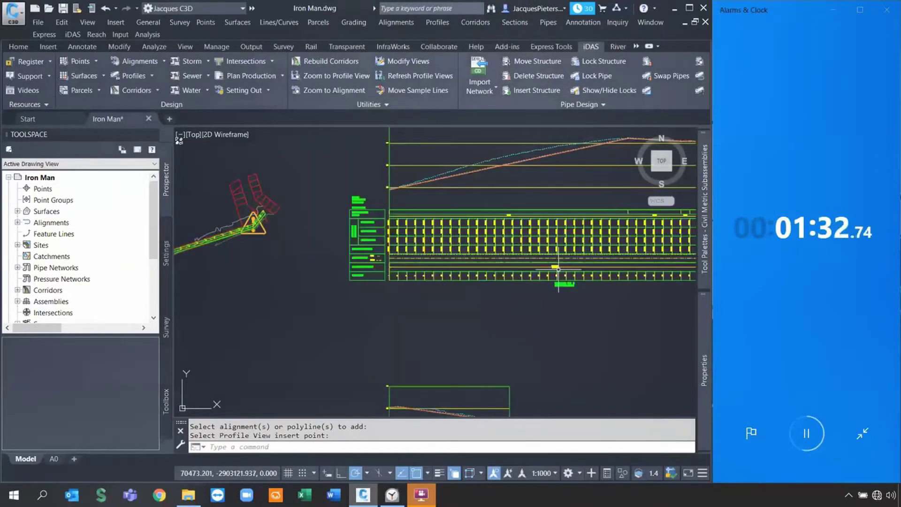
{"action": "scroll", "coordinate": [558, 270], "scroll_direction": "up", "scroll_amount": 3}
{"action": "middle_click_drag", "start_coordinate": [429, 239], "coordinate": [526, 314]}
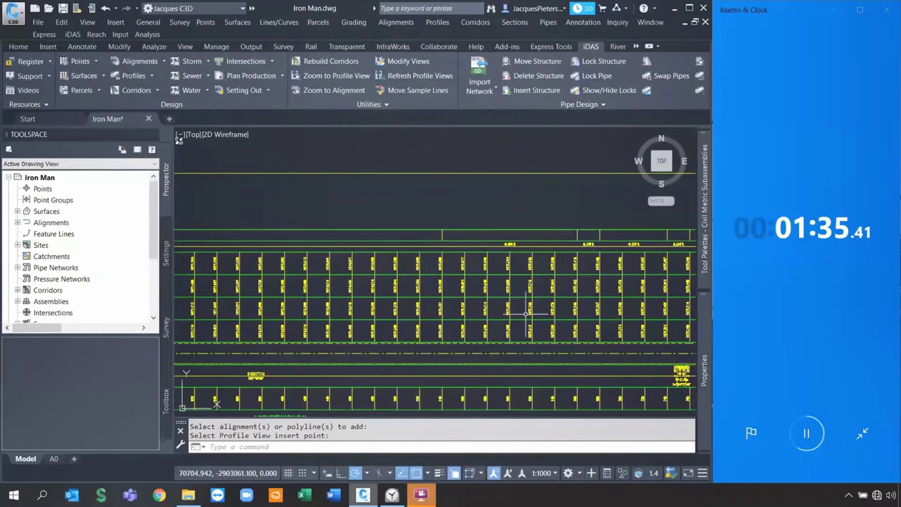
{"action": "scroll", "coordinate": [526, 314], "scroll_direction": "down", "scroll_amount": 3}
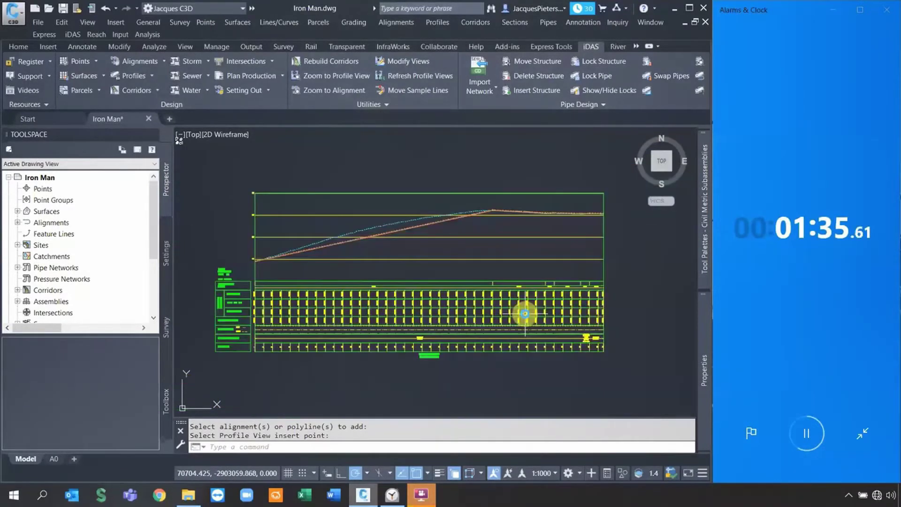
{"action": "middle_click_drag", "start_coordinate": [525, 314], "coordinate": [535, 340]}
{"action": "scroll", "coordinate": [470, 244], "scroll_direction": "down", "scroll_amount": 2}
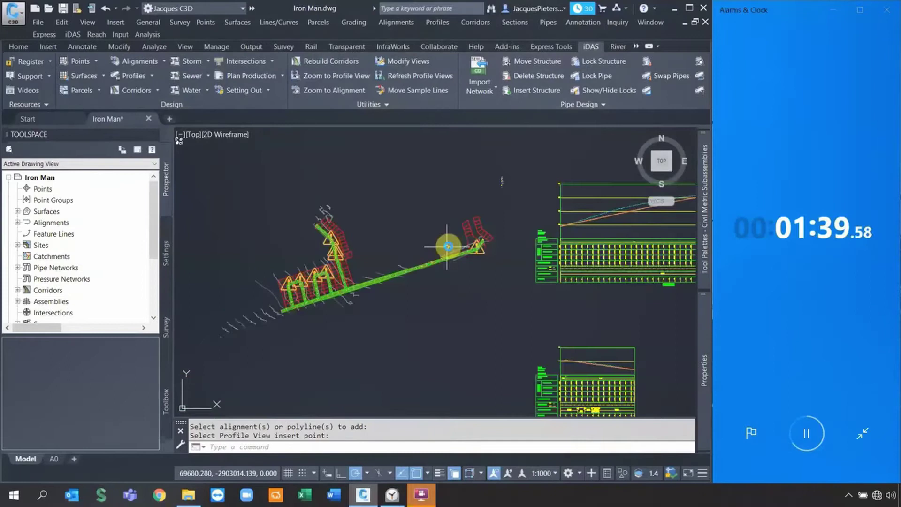
{"action": "scroll", "coordinate": [360, 324], "scroll_direction": "up", "scroll_amount": 3}
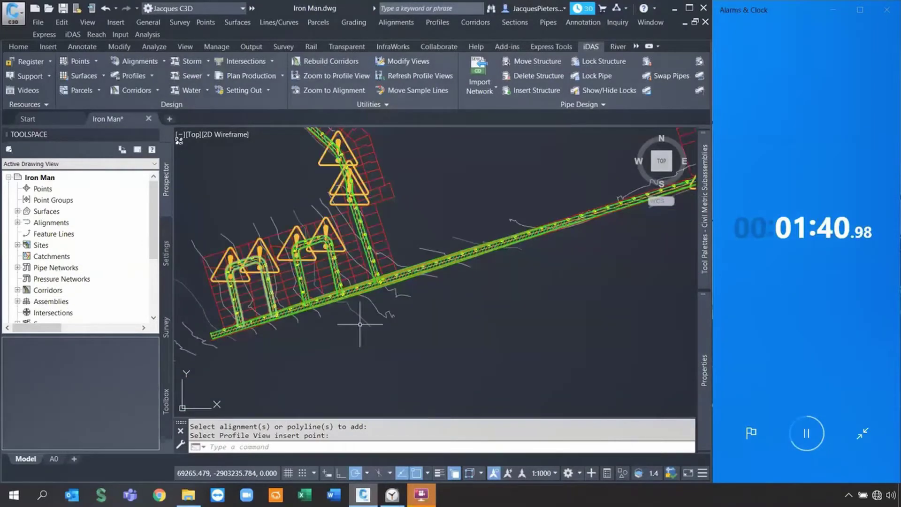
Start and cancel the Bellmouth tool, then show Road 01's baseline in the Prospector corridor list.
{"action": "scroll", "coordinate": [353, 287], "scroll_direction": "up", "scroll_amount": 2}
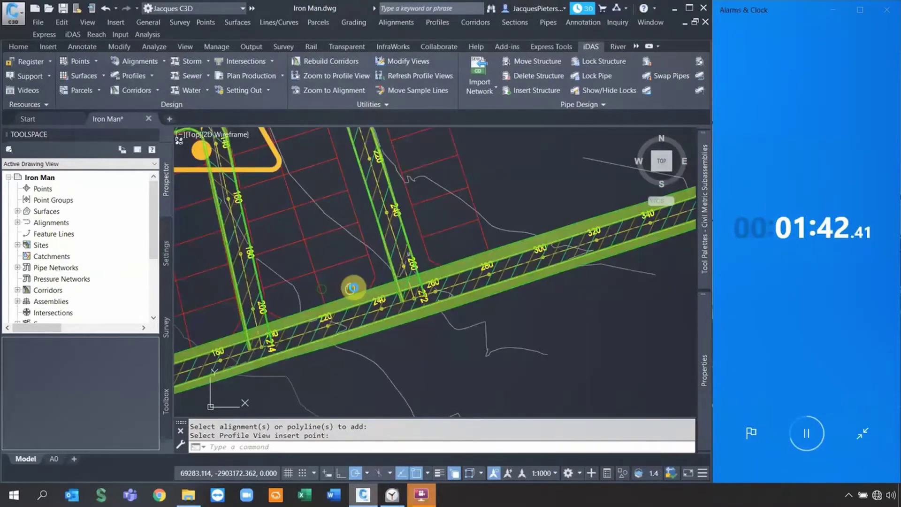
{"action": "scroll", "coordinate": [354, 287], "scroll_direction": "up", "scroll_amount": 2}
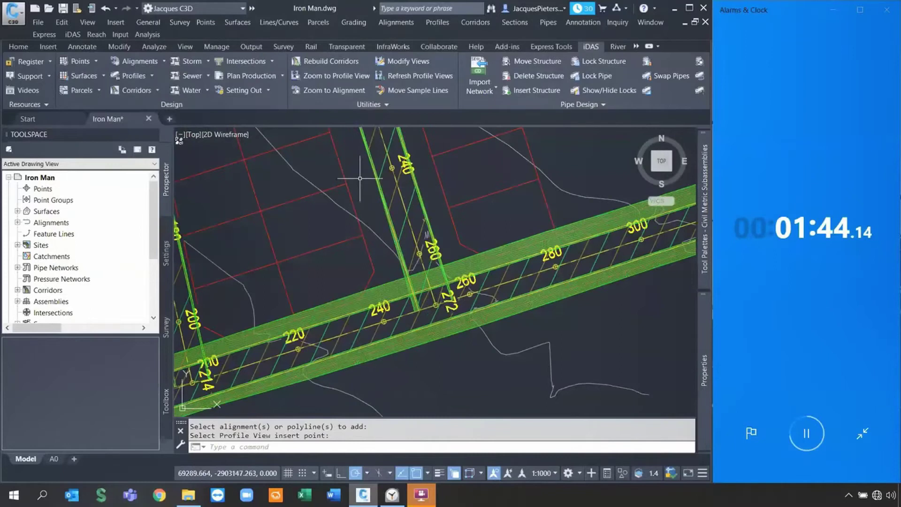
{"action": "left_click", "coordinate": [272, 61]}
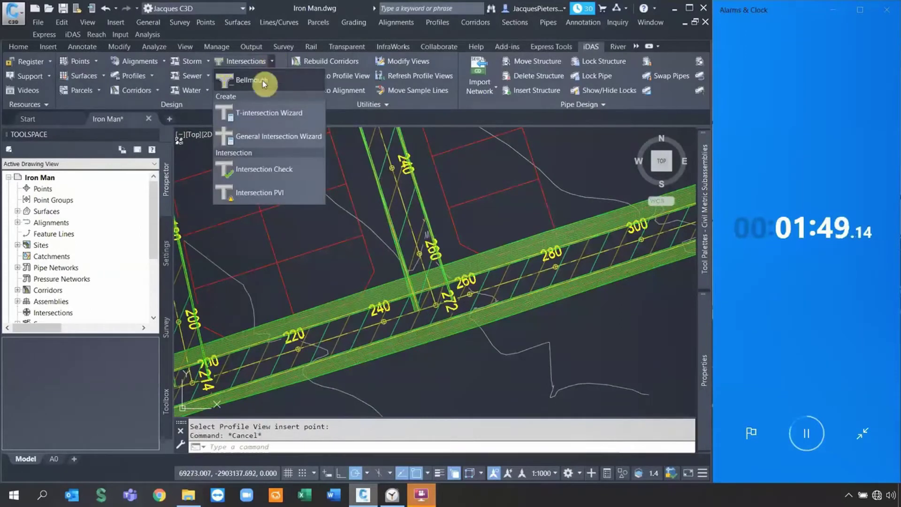
{"action": "left_click", "coordinate": [230, 80]}
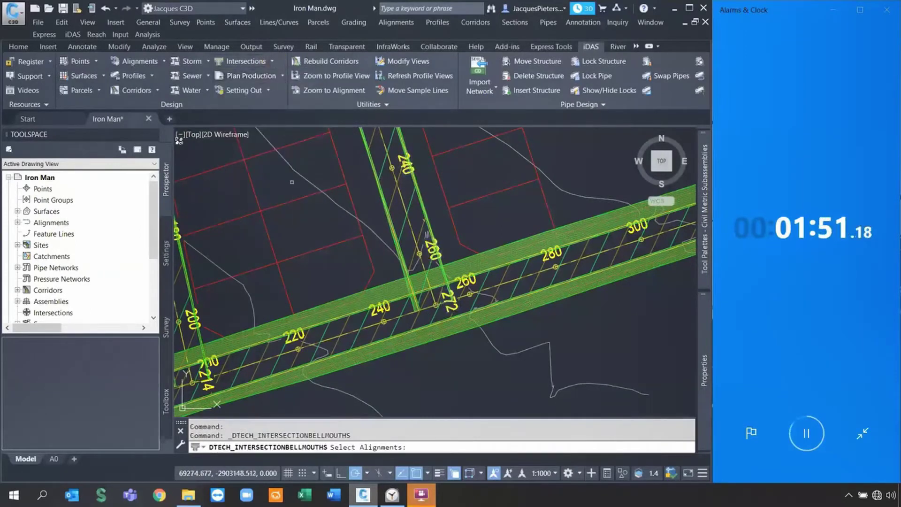
{"action": "key", "text": "Escape"}
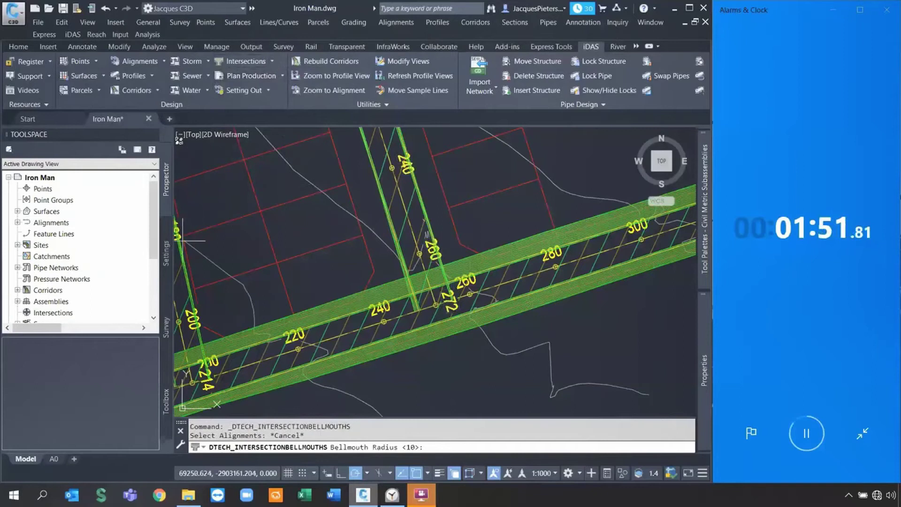
{"action": "left_click", "coordinate": [17, 290]}
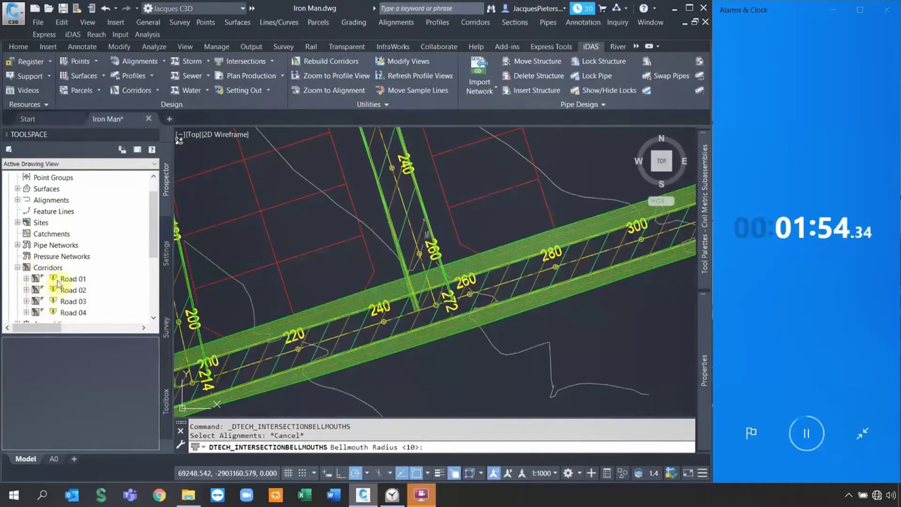
{"action": "left_click", "coordinate": [71, 279]}
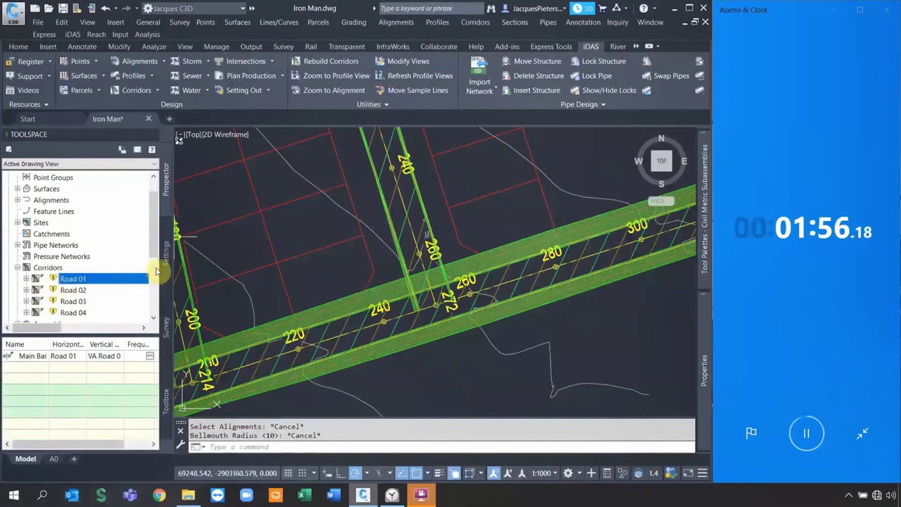
Set every corridor to rebuild automatically.
{"action": "left_click", "coordinate": [149, 92]}
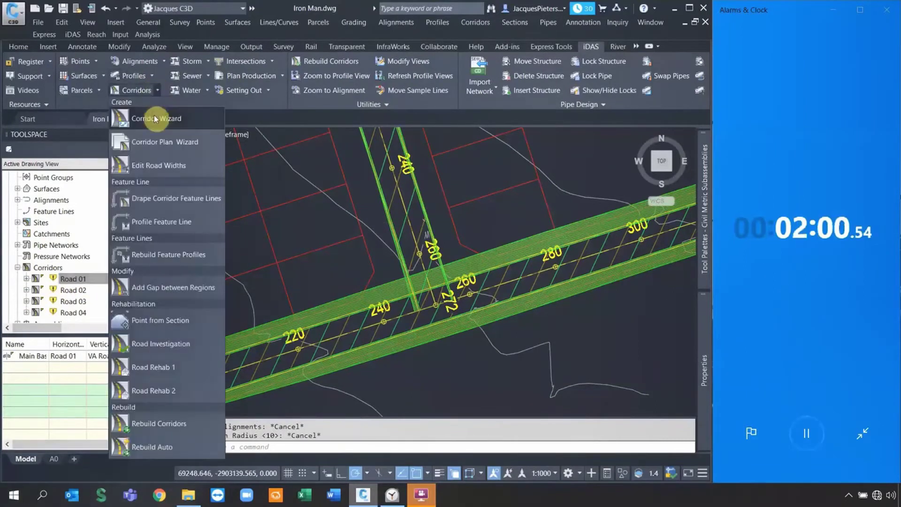
{"action": "left_click", "coordinate": [153, 449]}
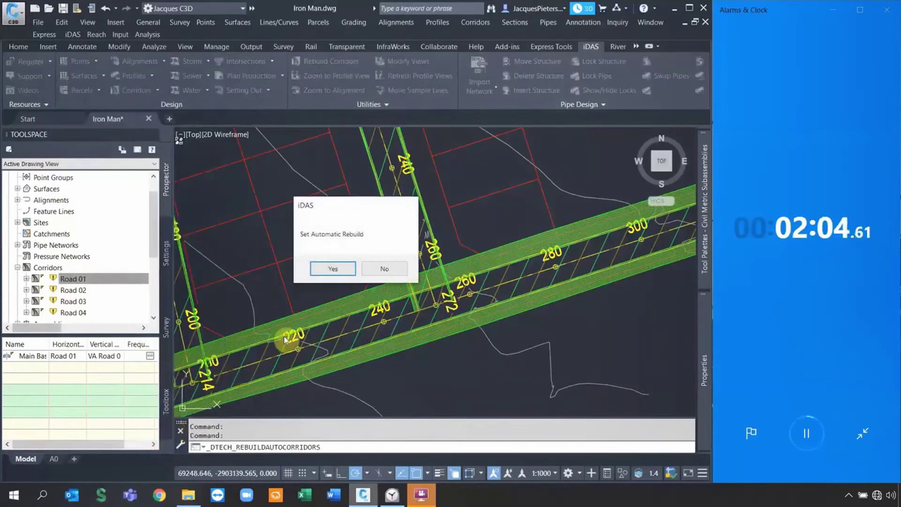
{"action": "left_click", "coordinate": [334, 268]}
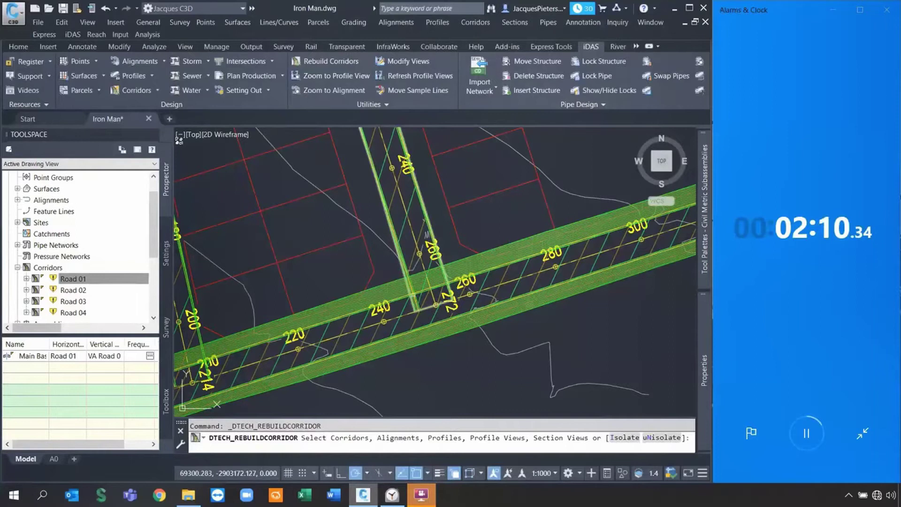
Rebuild the four road corridors selected with a crossing window.
{"action": "scroll", "coordinate": [423, 282], "scroll_direction": "down", "scroll_amount": 5}
{"action": "left_click", "coordinate": [490, 371]}
{"action": "left_click", "coordinate": [276, 244]}
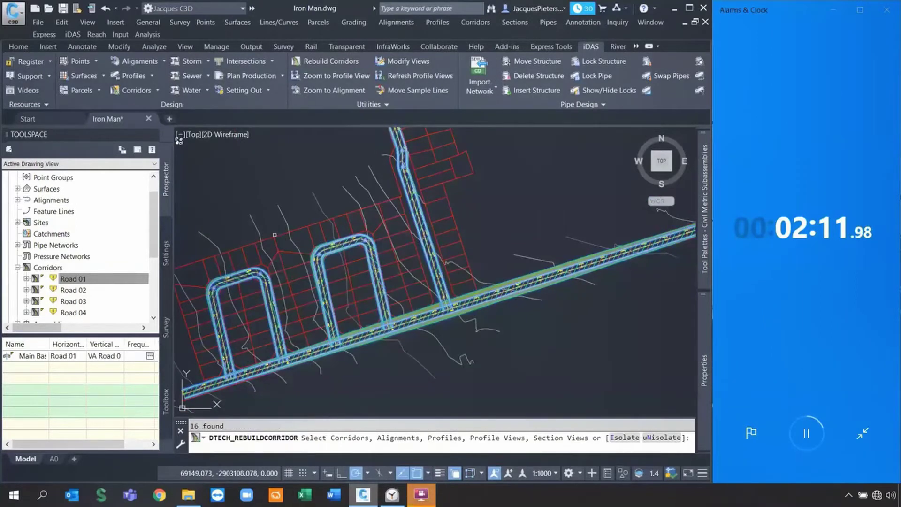
{"action": "left_click", "coordinate": [58, 279]}
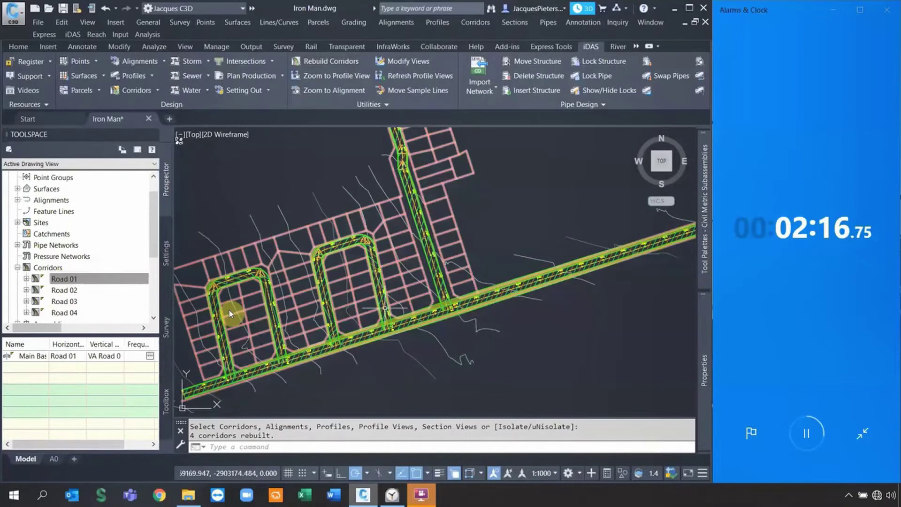
{"action": "scroll", "coordinate": [382, 292], "scroll_direction": "up", "scroll_amount": 5}
Add radius-10 bellmouths between the side road and Road 01 alignments.
{"action": "left_click", "coordinate": [244, 63]}
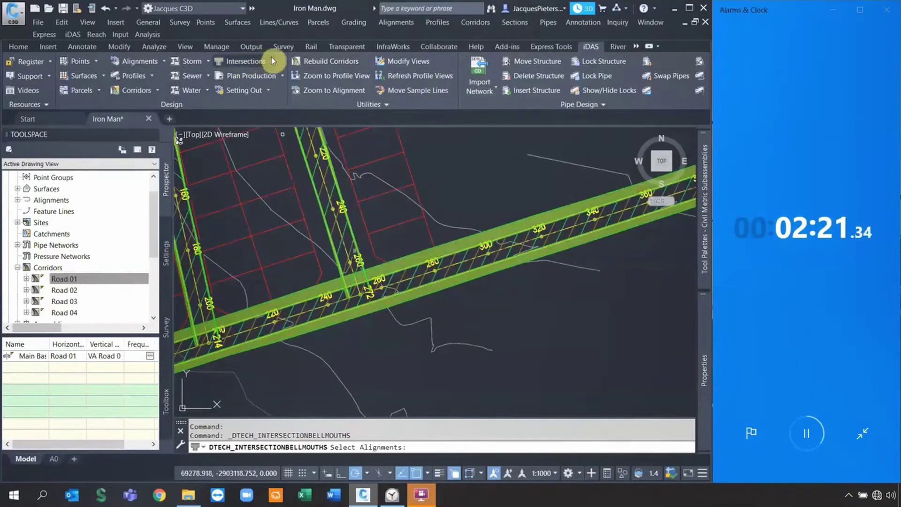
{"action": "left_click", "coordinate": [273, 62]}
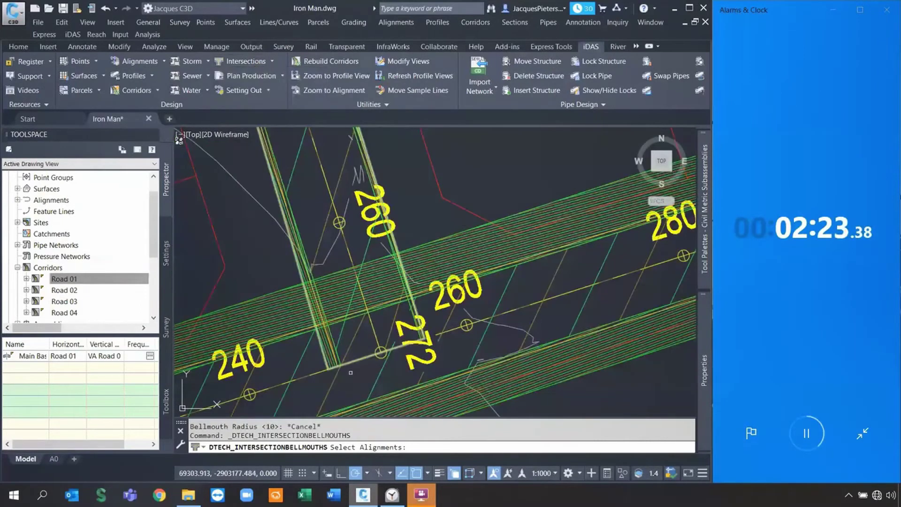
{"action": "middle_click_drag", "start_coordinate": [350, 373], "coordinate": [430, 301]}
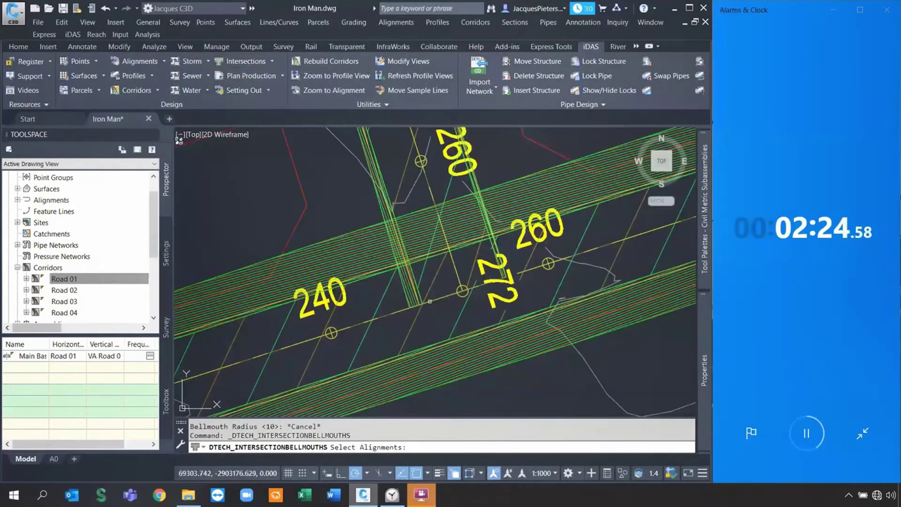
{"action": "left_click", "coordinate": [402, 306]}
{"action": "left_click", "coordinate": [446, 355]}
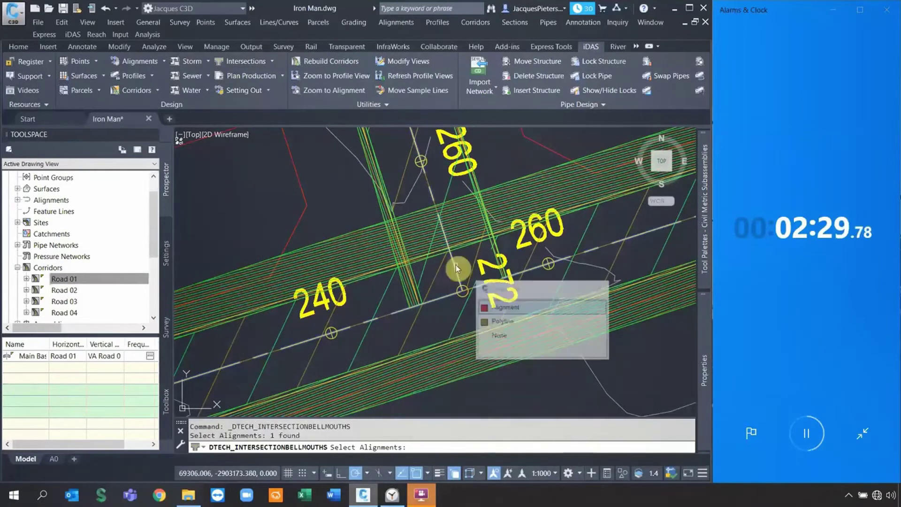
{"action": "left_click", "coordinate": [500, 308]}
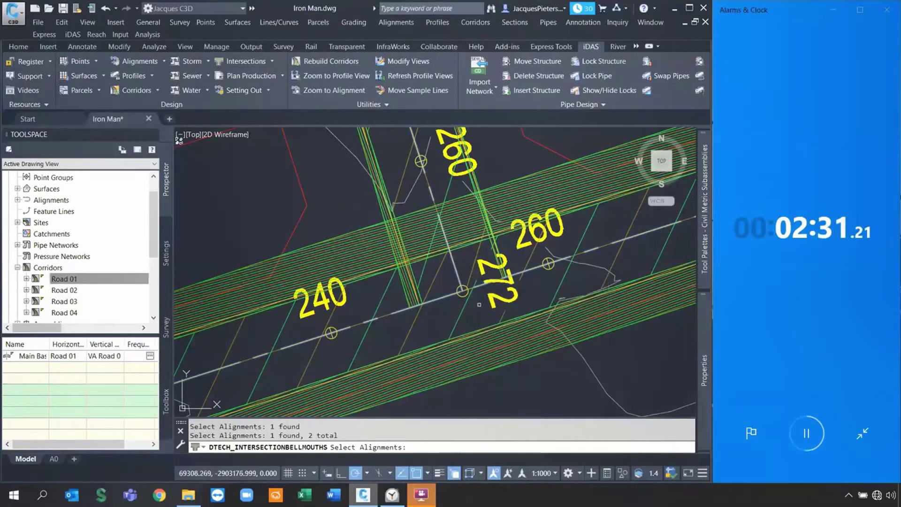
{"action": "scroll", "coordinate": [413, 283], "scroll_direction": "down", "scroll_amount": 2}
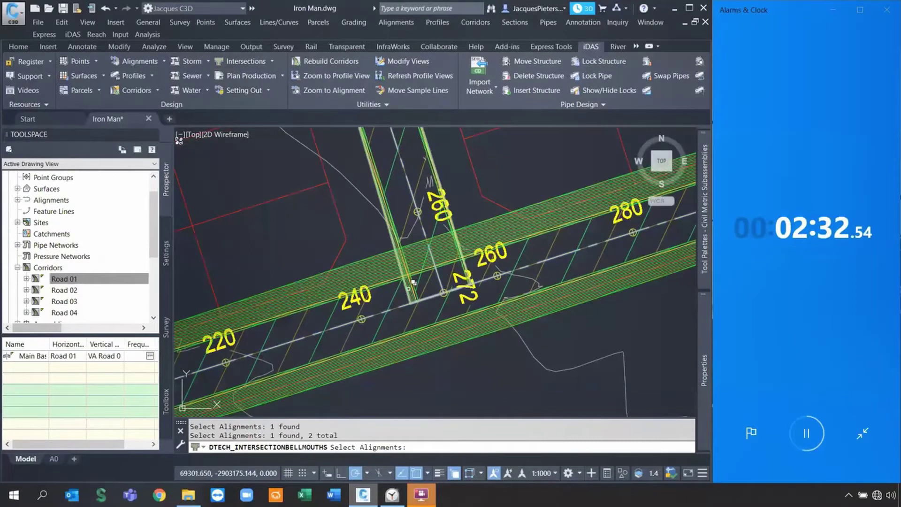
{"action": "key", "text": "Return"}
{"action": "type", "text": "10"}
{"action": "key", "text": "Return"}
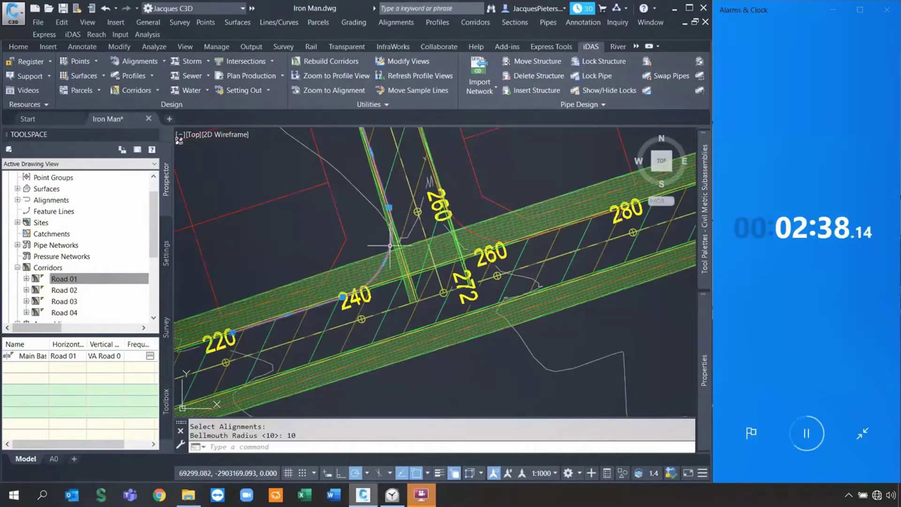
{"action": "scroll", "coordinate": [431, 320], "scroll_direction": "down", "scroll_amount": 1}
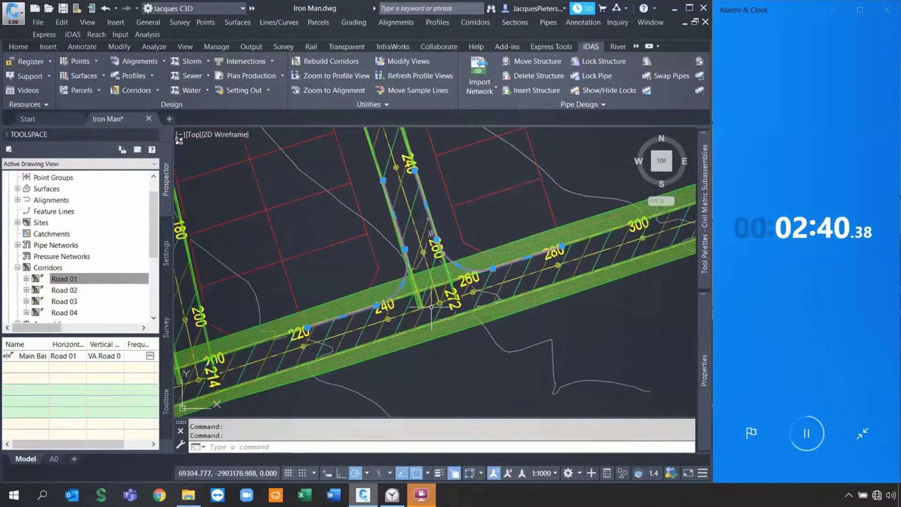
Start the T-intersection Wizard at the Road 01 junction point and accept the main road settings.
{"action": "key", "text": "Escape"}
{"action": "left_click", "coordinate": [245, 61]}
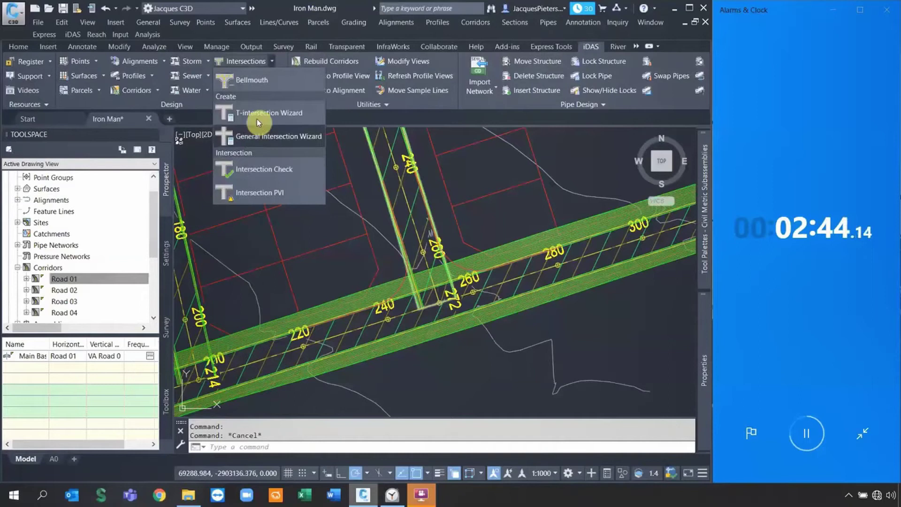
{"action": "left_click", "coordinate": [258, 113]}
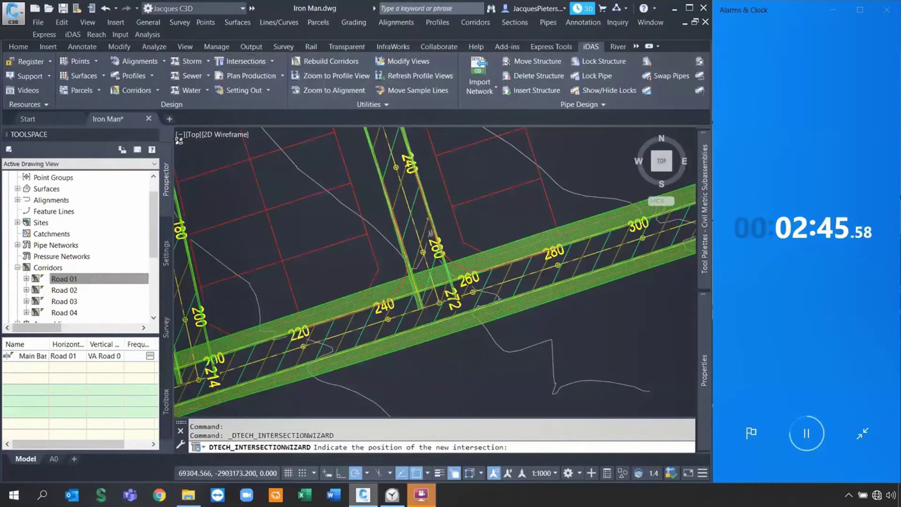
{"action": "scroll", "coordinate": [430, 295], "scroll_direction": "up", "scroll_amount": 6}
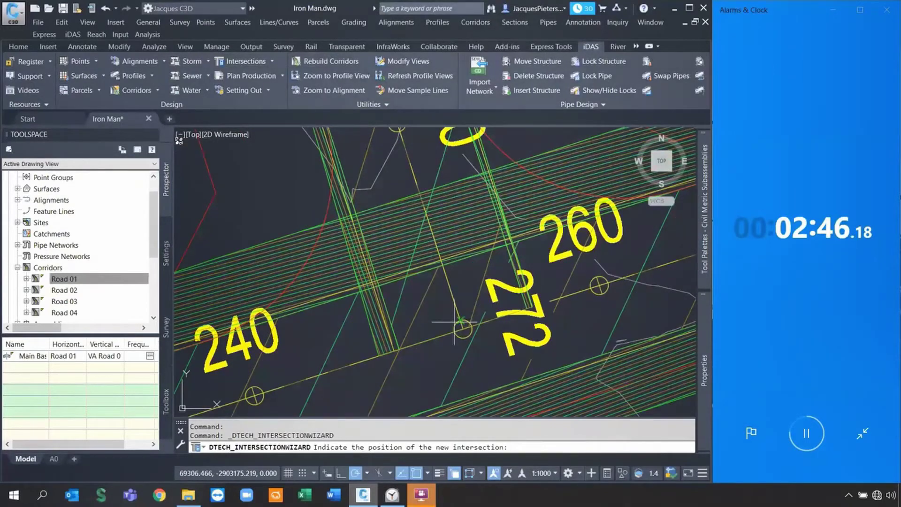
{"action": "left_click", "coordinate": [455, 322]}
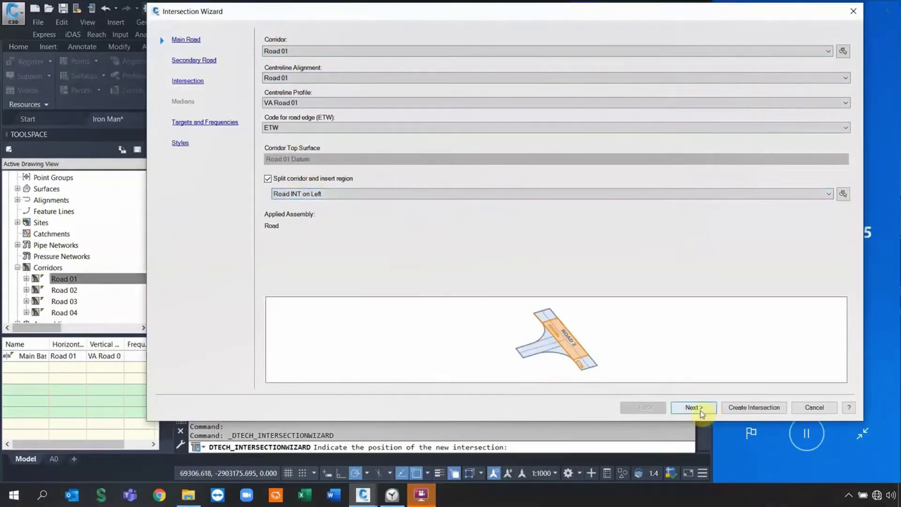
{"action": "left_click", "coordinate": [700, 410]}
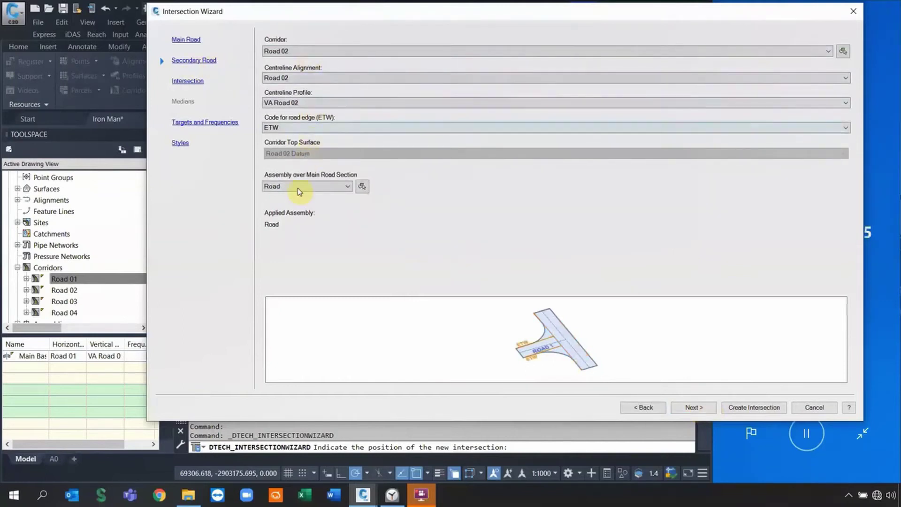
Assign the left and right bellmouth polylines to the intersection.
{"action": "left_click", "coordinate": [683, 404]}
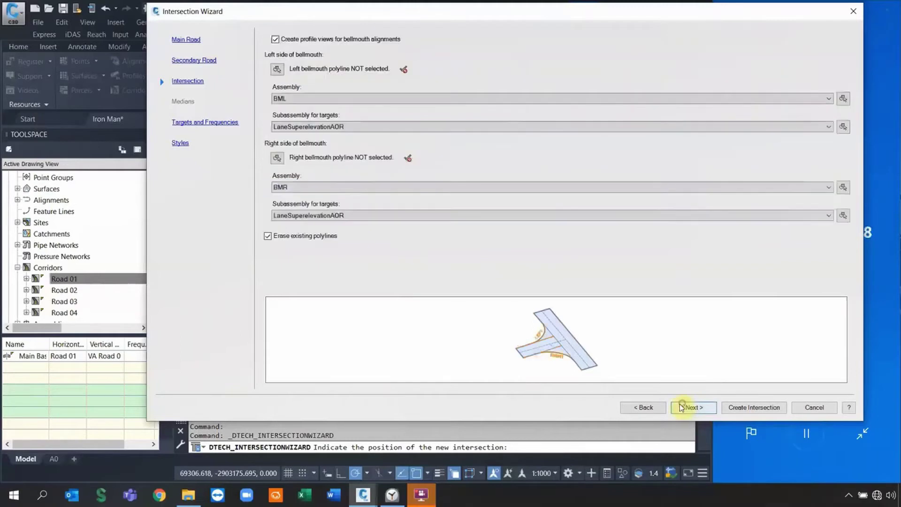
{"action": "left_click", "coordinate": [276, 69]}
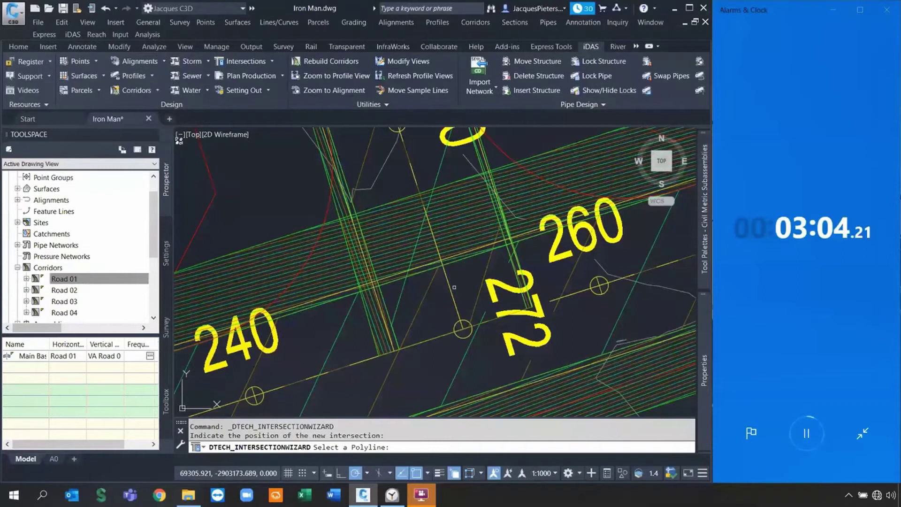
{"action": "left_click", "coordinate": [454, 287]}
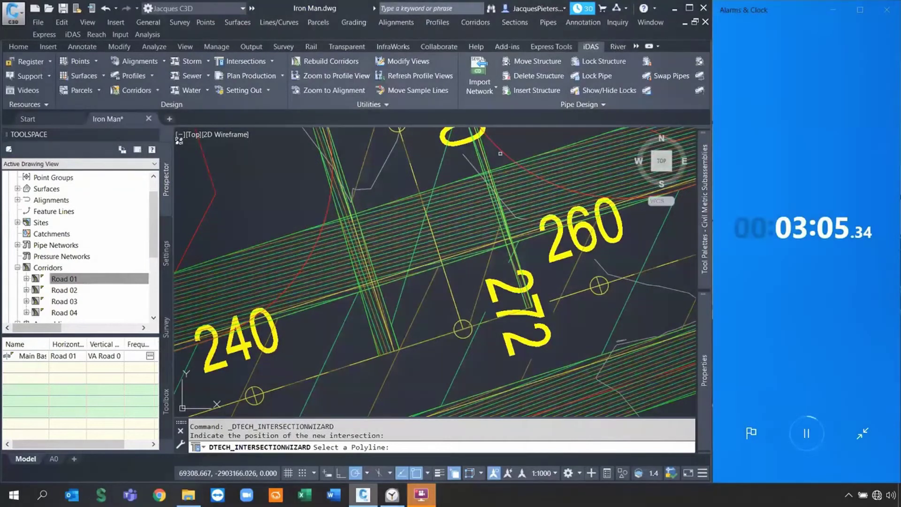
{"action": "left_click", "coordinate": [279, 158]}
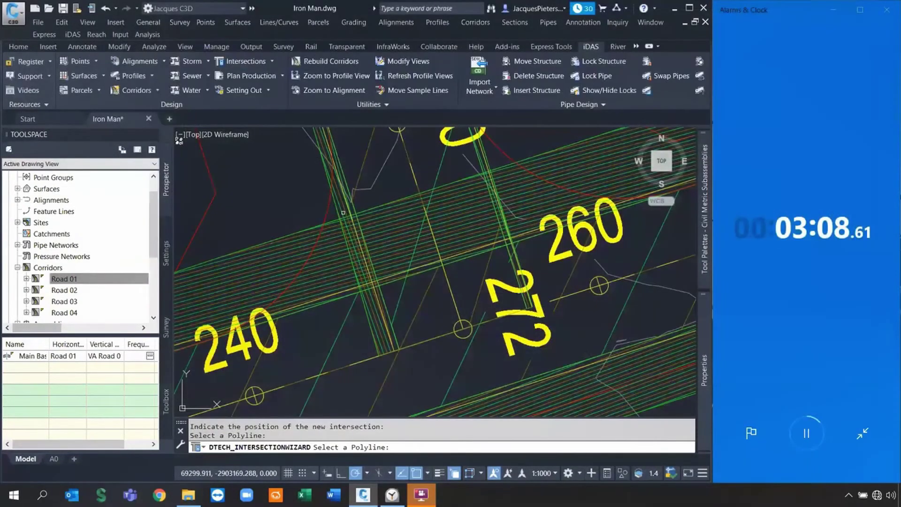
{"action": "left_click", "coordinate": [343, 213]}
Set Bellmouth Regions Along Tangents to 1 and create the intersection.
{"action": "left_click", "coordinate": [688, 408]}
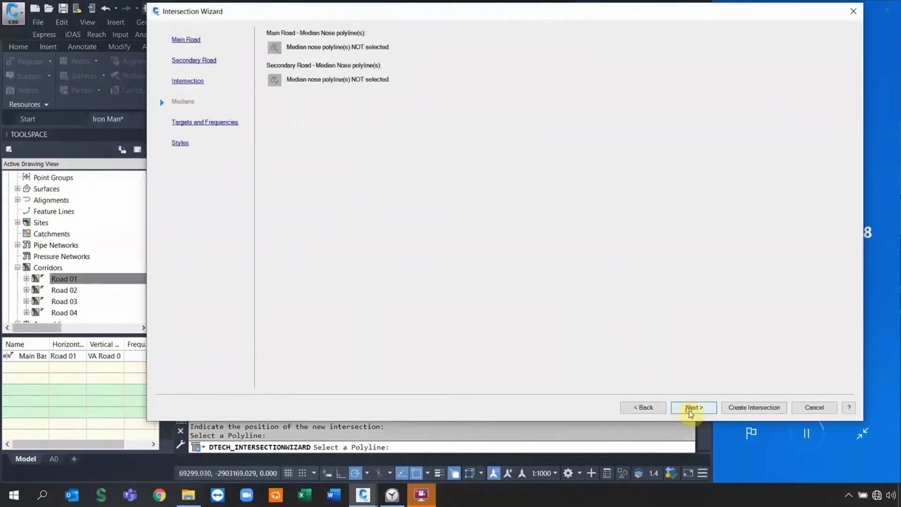
{"action": "left_click", "coordinate": [691, 408]}
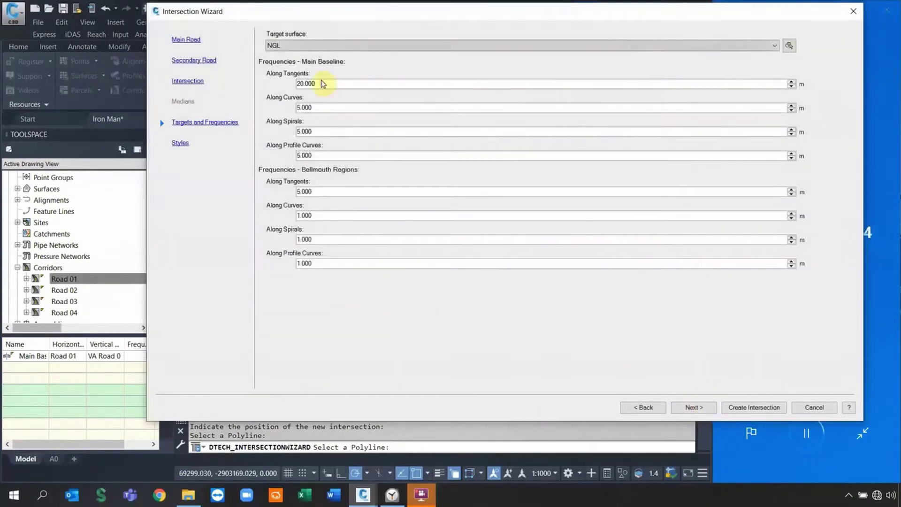
{"action": "left_click_drag", "start_coordinate": [320, 192], "coordinate": [282, 193]}
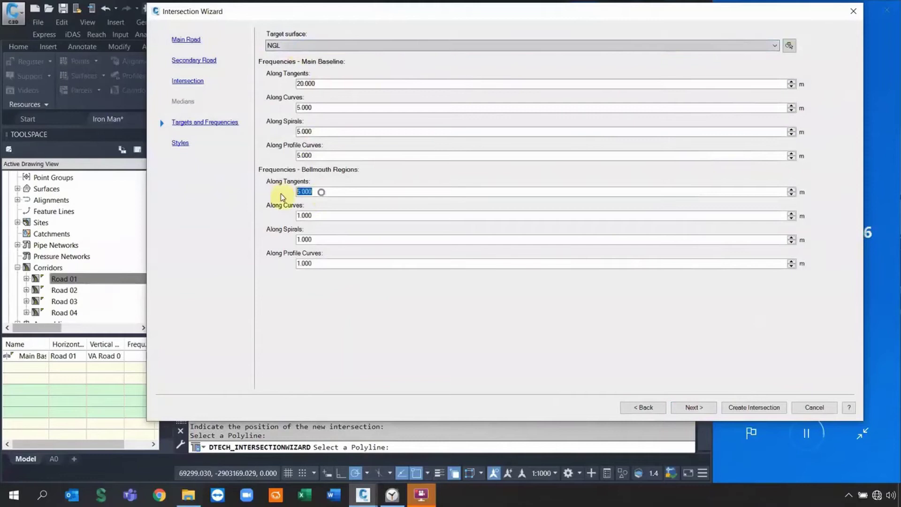
{"action": "type", "text": "1"}
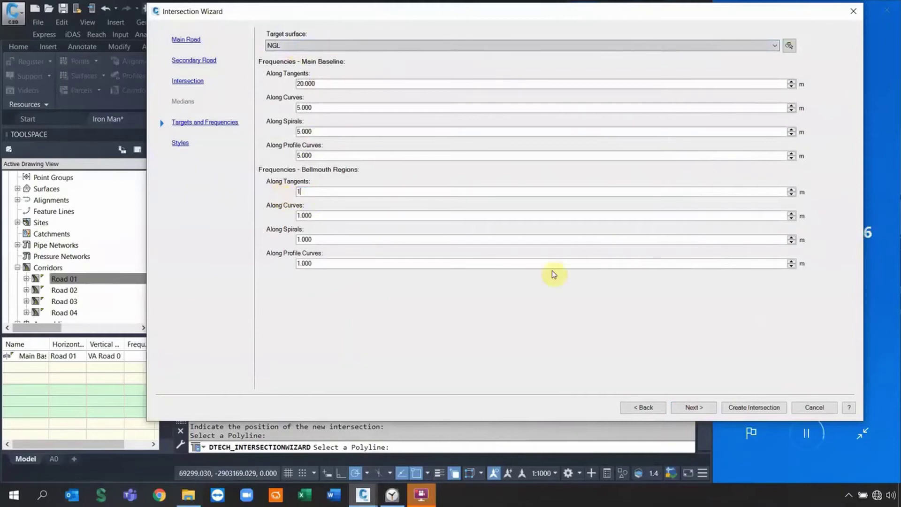
{"action": "left_click", "coordinate": [691, 408]}
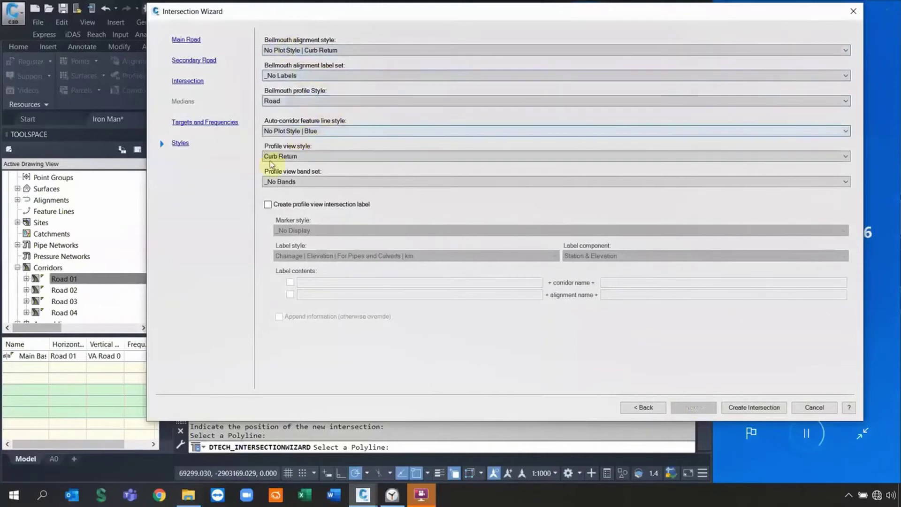
{"action": "left_click", "coordinate": [736, 407]}
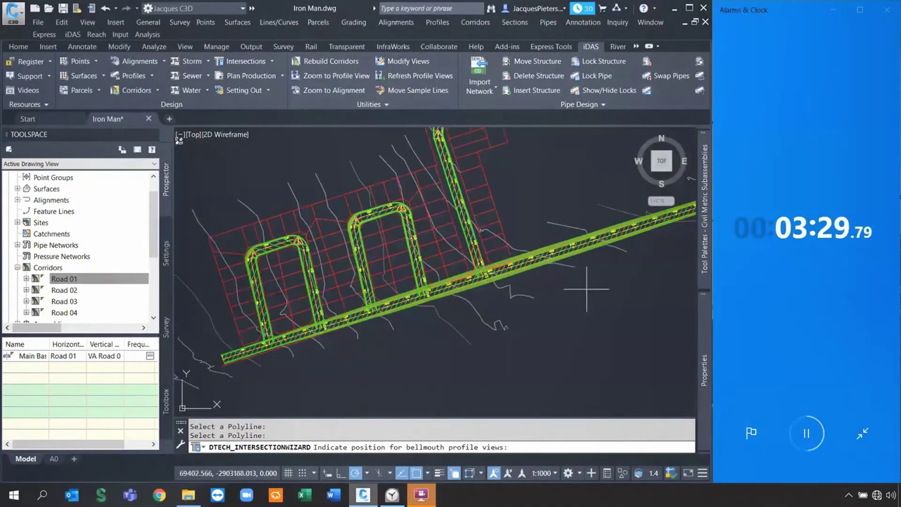
Place the two bellmouth profile views in the drawing.
{"action": "scroll", "coordinate": [586, 289], "scroll_direction": "down", "scroll_amount": 4}
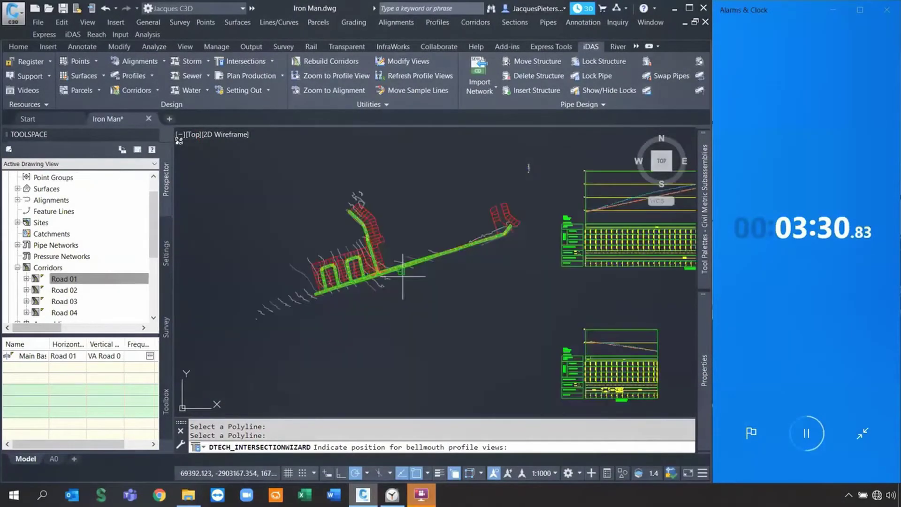
{"action": "left_click", "coordinate": [459, 265]}
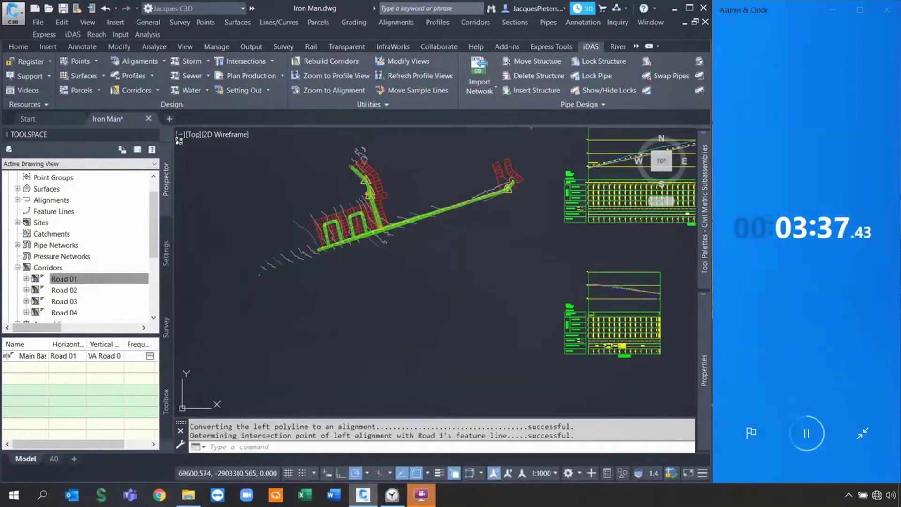
{"action": "left_click", "coordinate": [459, 247]}
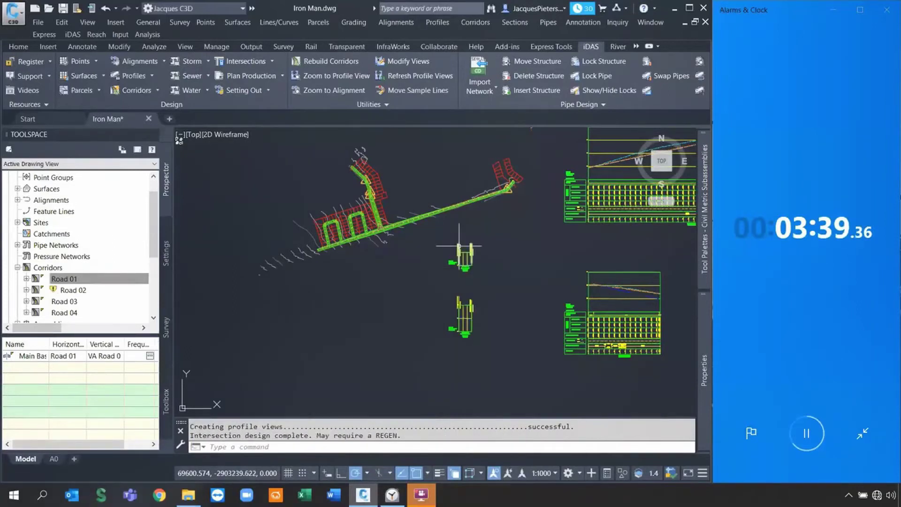
Start iDAS Rebuild Corridors and window-select the corridors around the intersection.
{"action": "scroll", "coordinate": [367, 215], "scroll_direction": "up", "scroll_amount": 6}
{"action": "scroll", "coordinate": [422, 256], "scroll_direction": "up", "scroll_amount": 4}
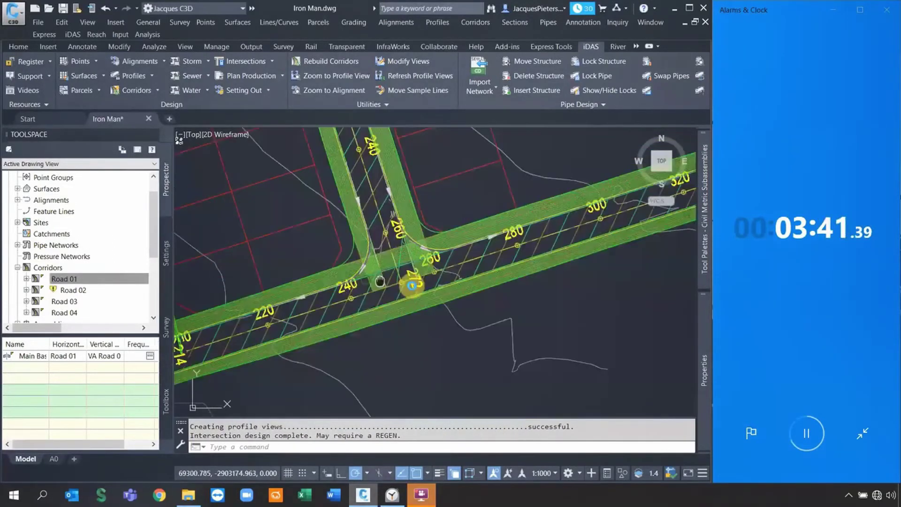
{"action": "double_click", "coordinate": [424, 287]}
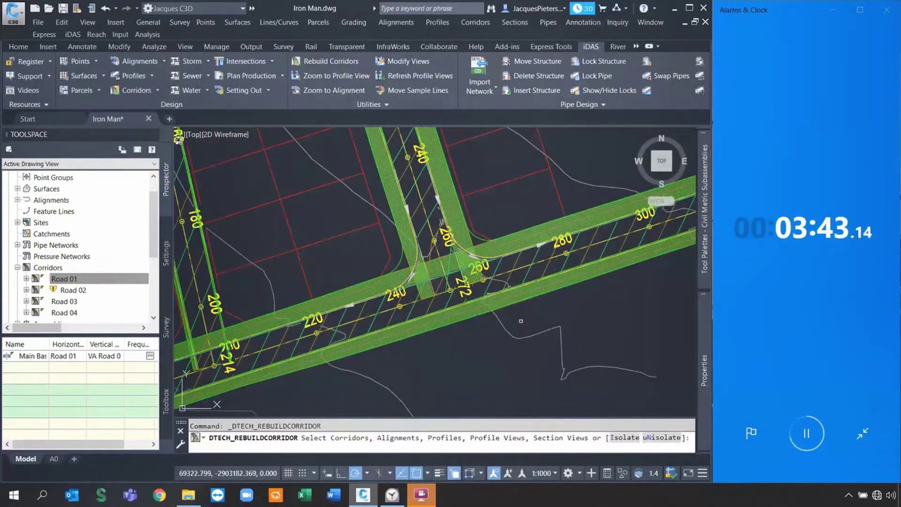
{"action": "left_click_drag", "start_coordinate": [520, 321], "coordinate": [412, 214]}
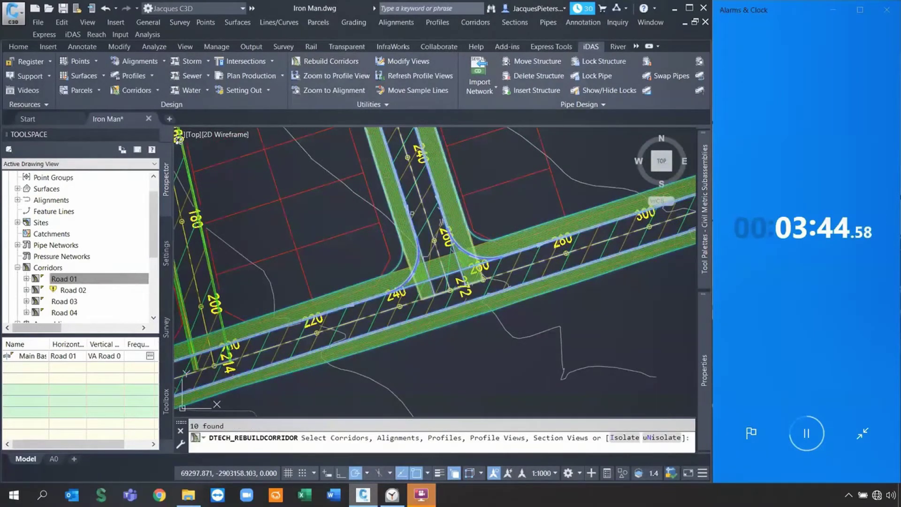
Confirm the selection to rebuild the three corridors, then pause the stopwatch.
{"action": "key", "text": "Return"}
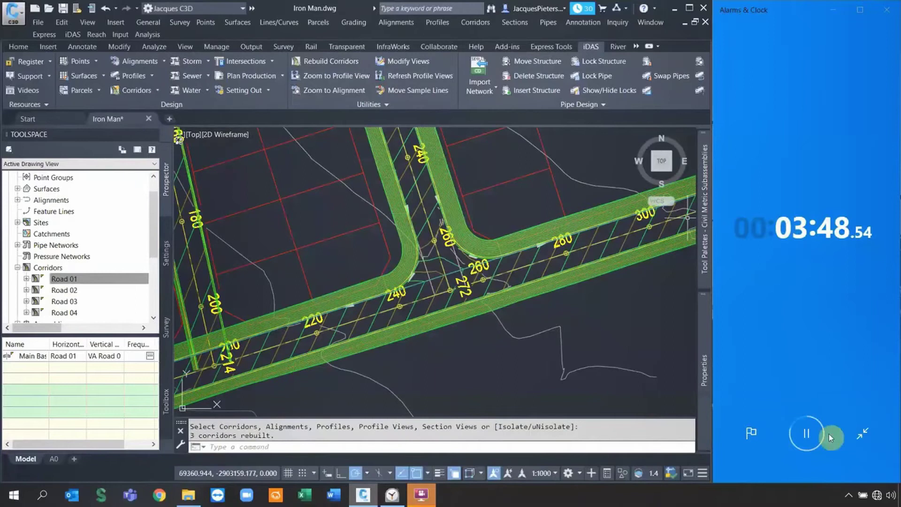
{"action": "left_click", "coordinate": [830, 434]}
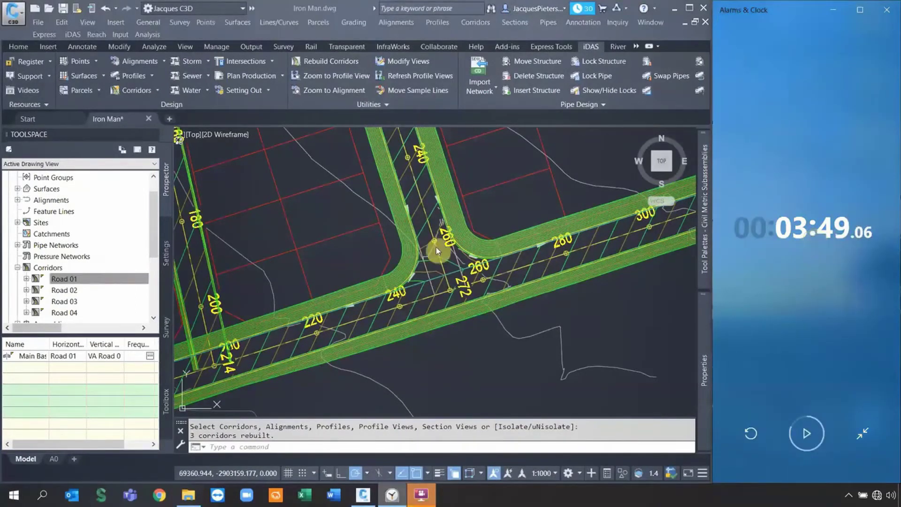
{"action": "left_click", "coordinate": [465, 321]}
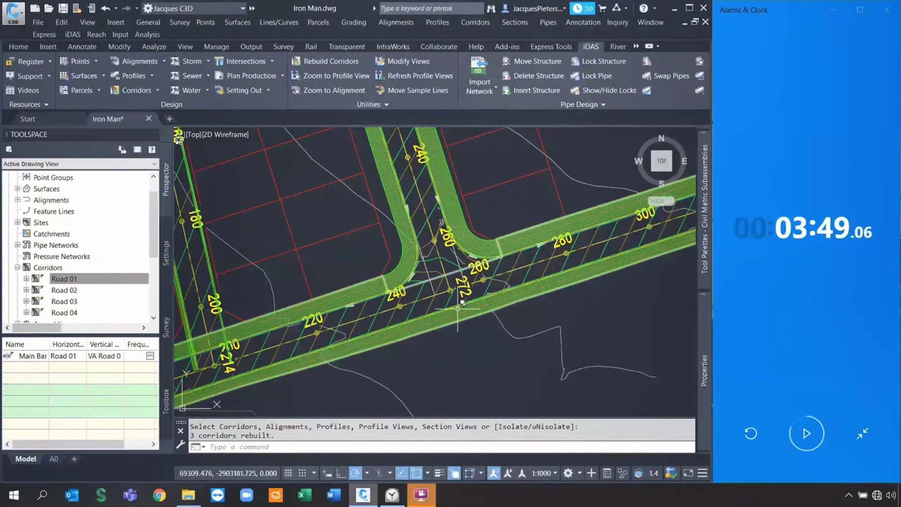
{"action": "left_click", "coordinate": [464, 216]}
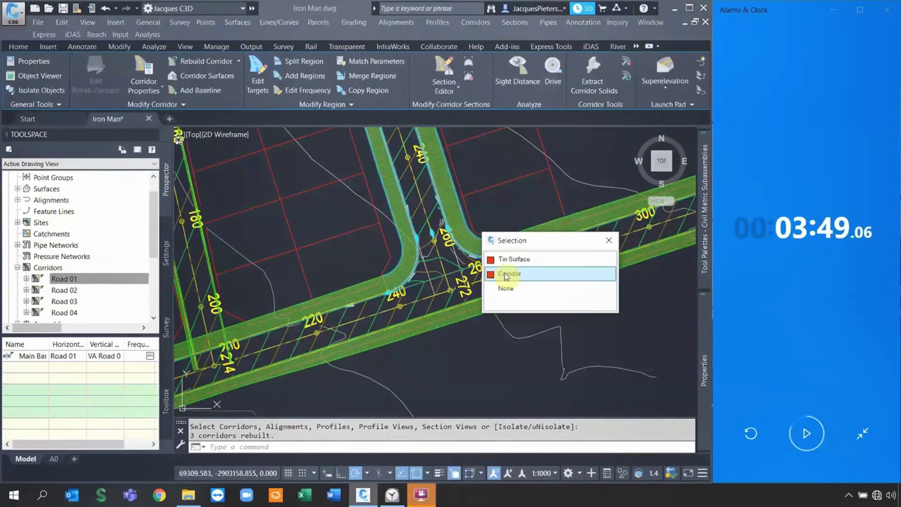
{"action": "left_click", "coordinate": [506, 276]}
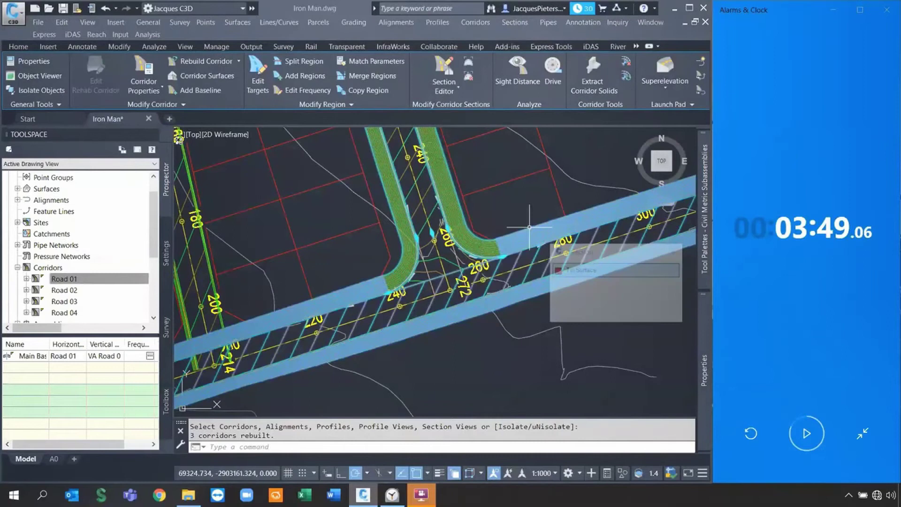
{"action": "left_click", "coordinate": [562, 288]}
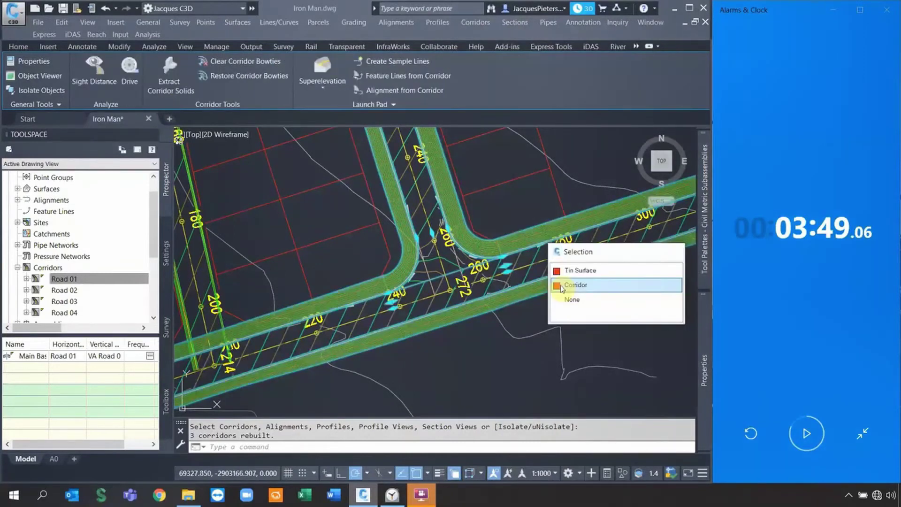
{"action": "left_click", "coordinate": [562, 287]}
{"action": "left_click", "coordinate": [40, 76]}
{"action": "scroll", "coordinate": [342, 332], "scroll_direction": "up", "scroll_amount": 3}
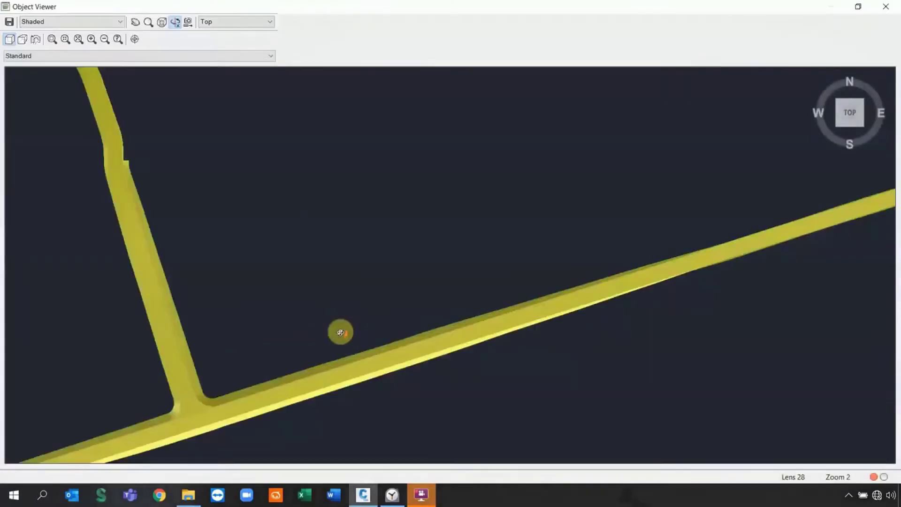
{"action": "scroll", "coordinate": [404, 303], "scroll_direction": "up", "scroll_amount": 5}
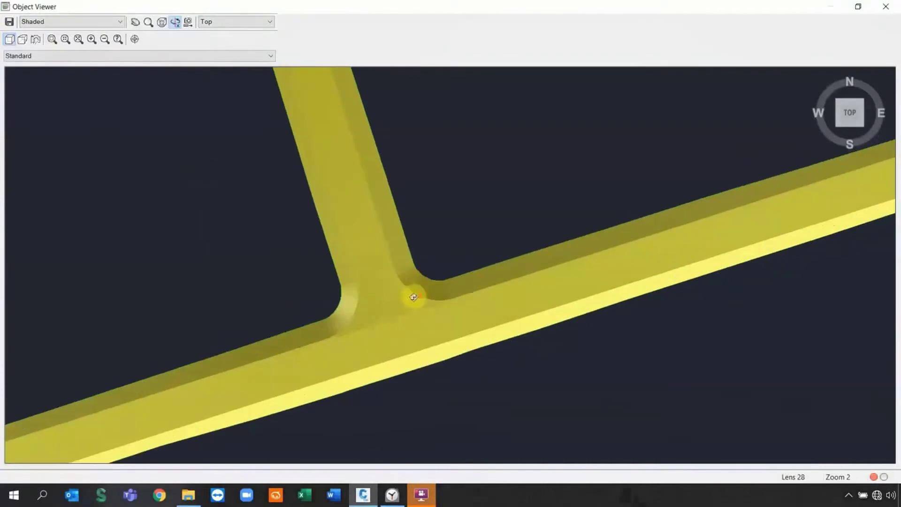
{"action": "left_click_drag", "start_coordinate": [410, 311], "coordinate": [455, 317]}
{"action": "left_click_drag", "start_coordinate": [607, 188], "coordinate": [491, 252]}
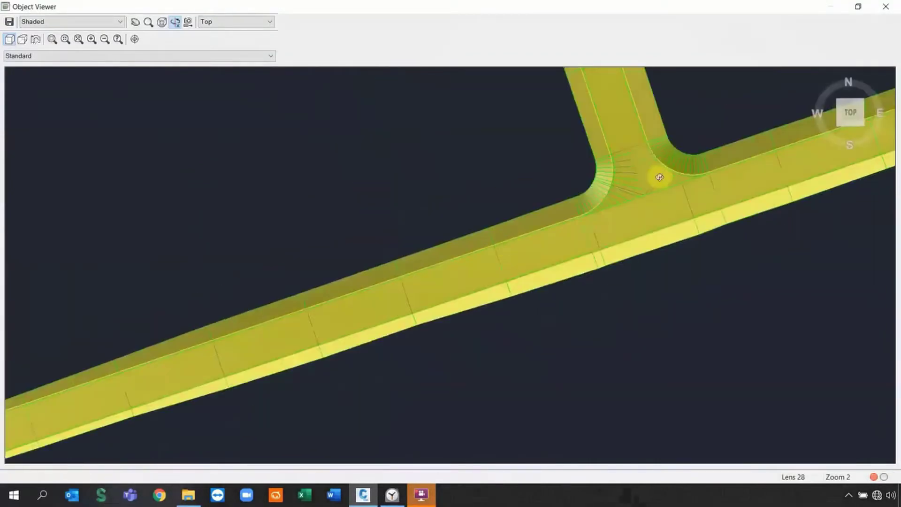
{"action": "left_click_drag", "start_coordinate": [657, 175], "coordinate": [572, 219]}
{"action": "scroll", "coordinate": [571, 219], "scroll_direction": "up", "scroll_amount": 5}
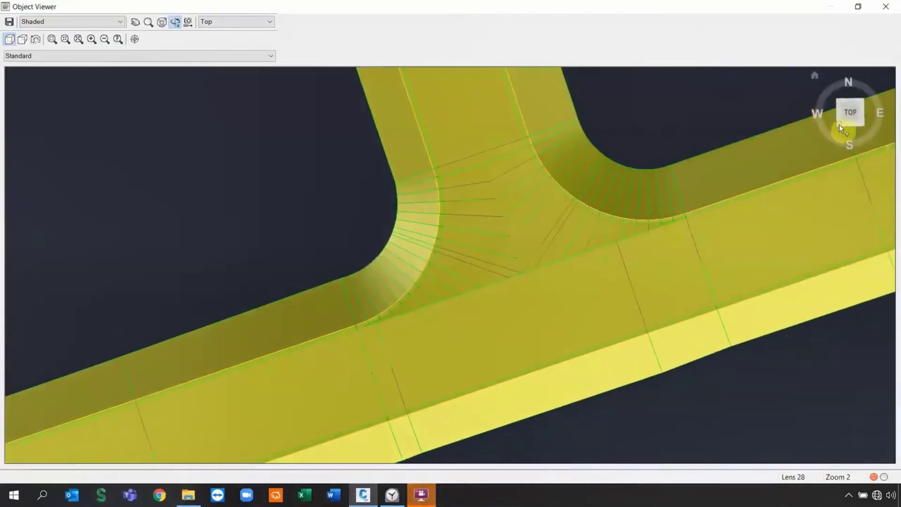
{"action": "left_click", "coordinate": [839, 125]}
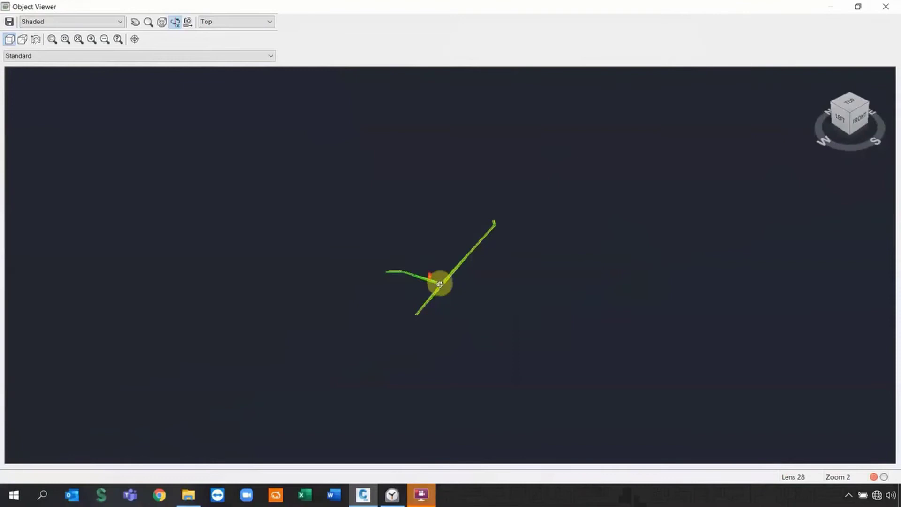
{"action": "scroll", "coordinate": [440, 294], "scroll_direction": "up", "scroll_amount": 5}
{"action": "scroll", "coordinate": [422, 310], "scroll_direction": "up", "scroll_amount": 8}
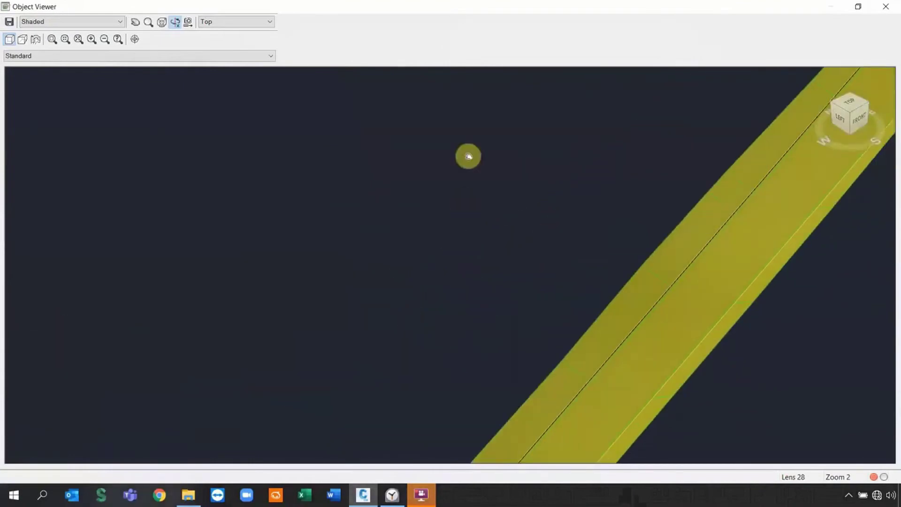
{"action": "scroll", "coordinate": [577, 296], "scroll_direction": "down", "scroll_amount": 2}
{"action": "scroll", "coordinate": [646, 190], "scroll_direction": "up", "scroll_amount": 2}
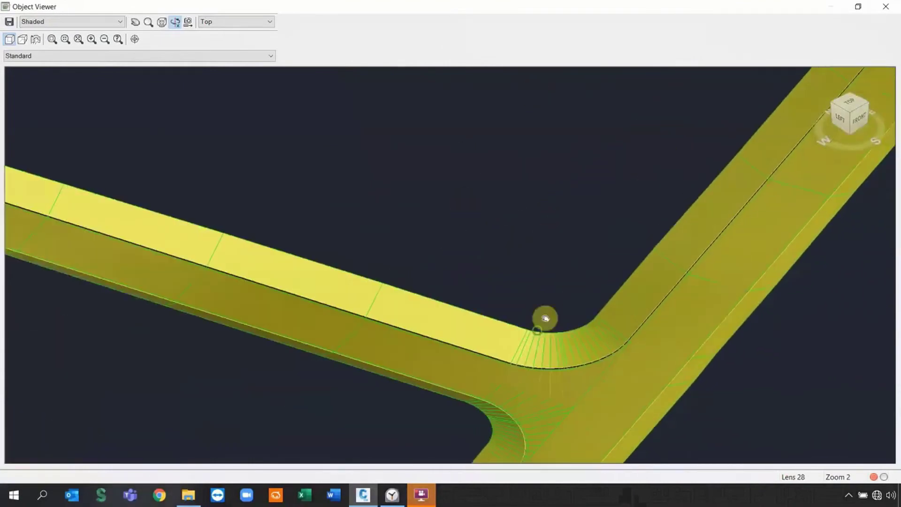
{"action": "scroll", "coordinate": [589, 267], "scroll_direction": "up", "scroll_amount": 1}
{"action": "scroll", "coordinate": [596, 310], "scroll_direction": "up", "scroll_amount": 2}
{"action": "scroll", "coordinate": [610, 305], "scroll_direction": "up", "scroll_amount": 2}
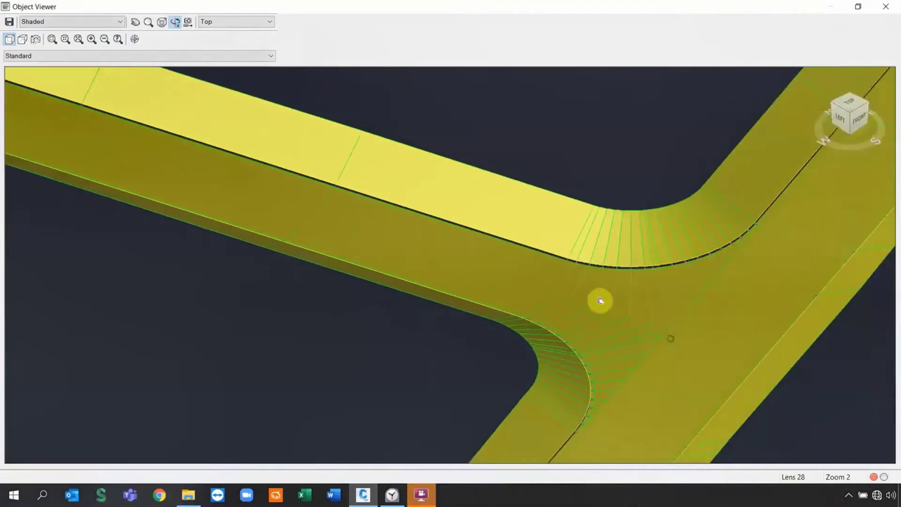
{"action": "left_click", "coordinate": [883, 9]}
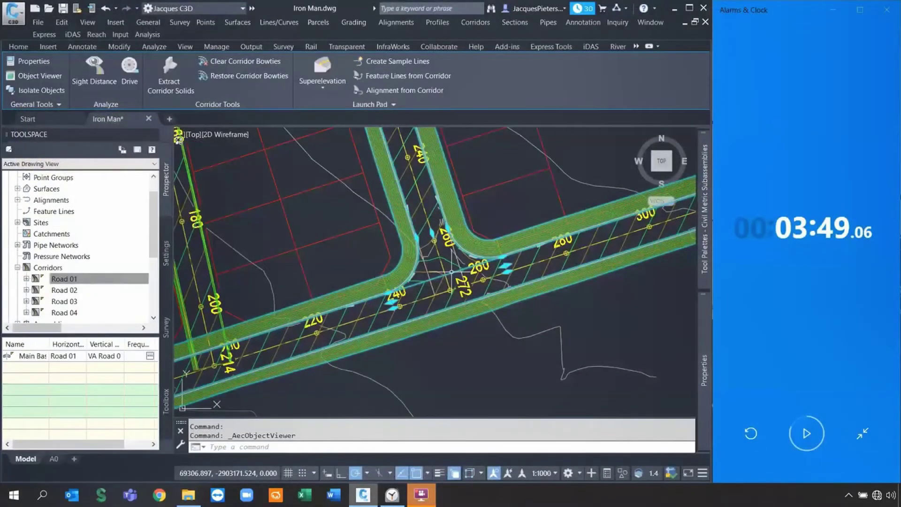
{"action": "left_click", "coordinate": [453, 274]}
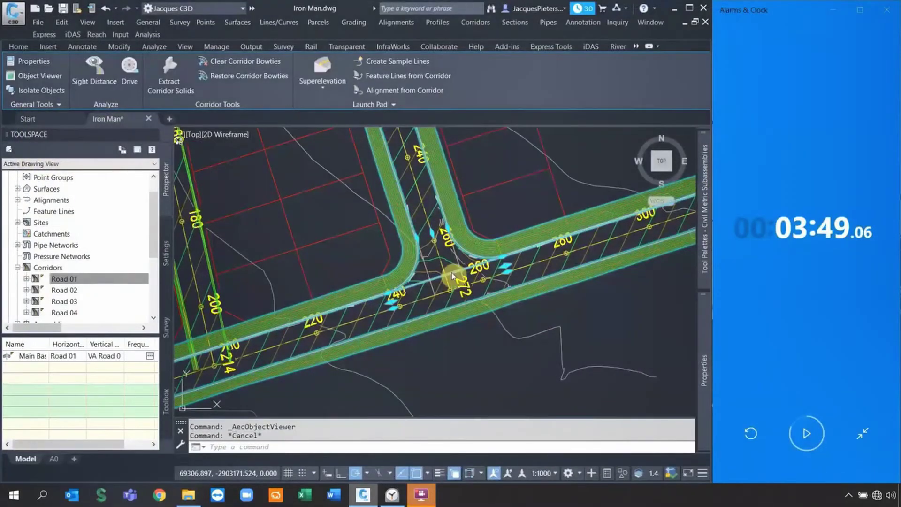
{"action": "left_click", "coordinate": [468, 225]}
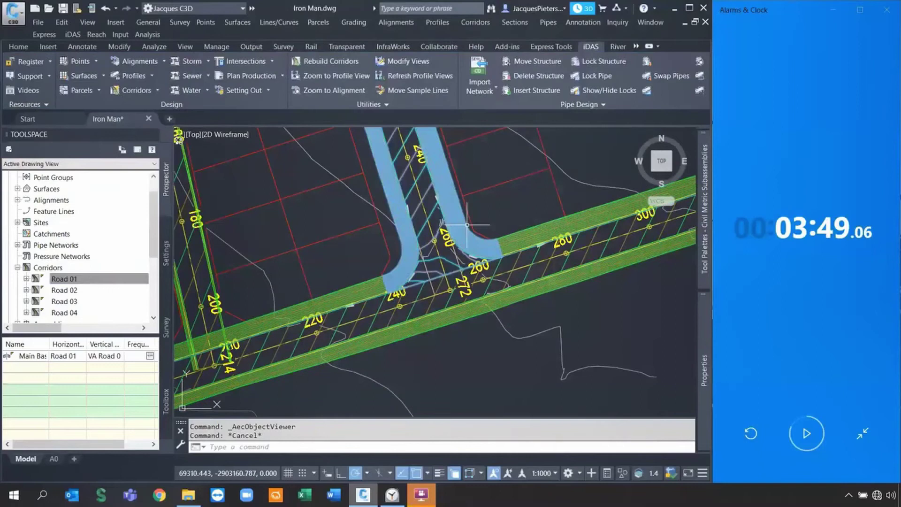
{"action": "left_click", "coordinate": [467, 225]}
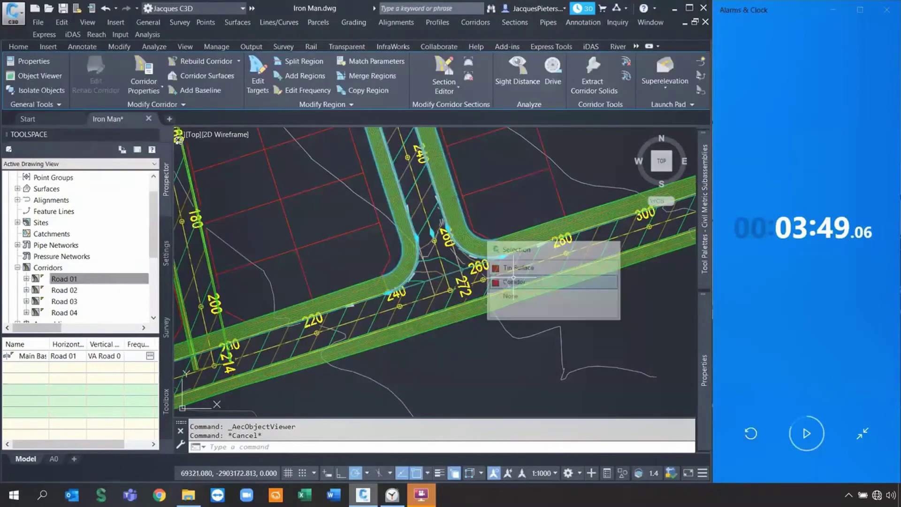
{"action": "left_click", "coordinate": [513, 278]}
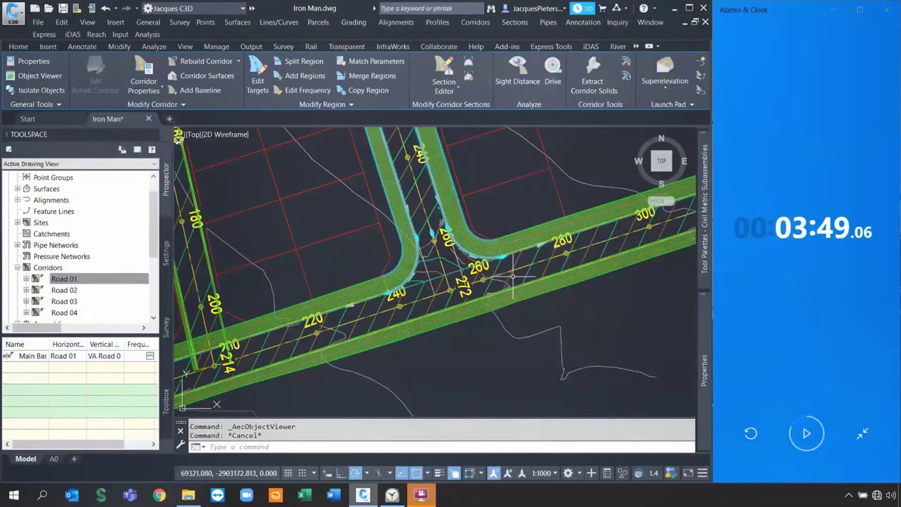
{"action": "double_click", "coordinate": [514, 278]}
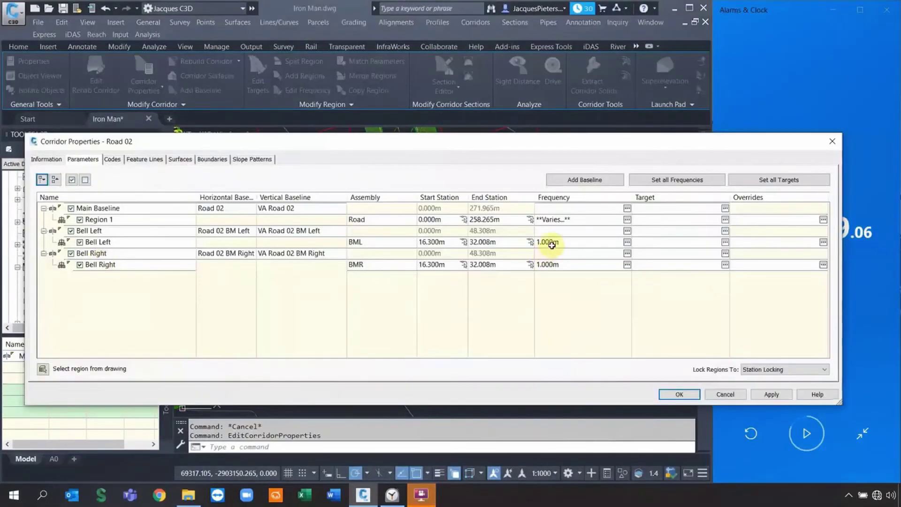
{"action": "left_click", "coordinate": [726, 242]}
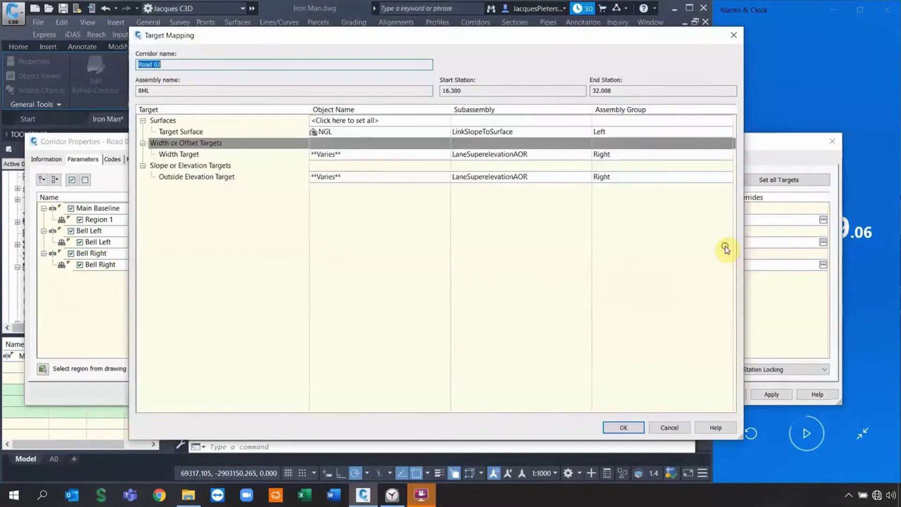
{"action": "left_click", "coordinate": [669, 428]}
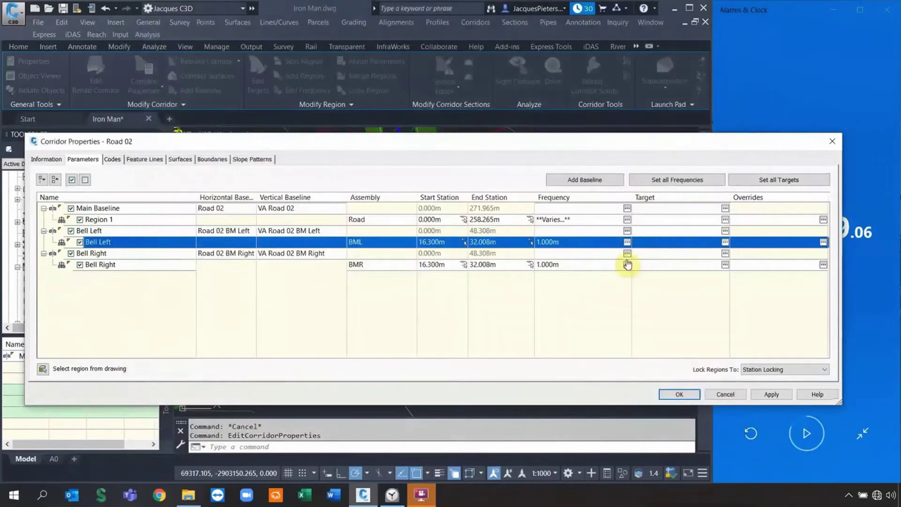
{"action": "left_click", "coordinate": [826, 146]}
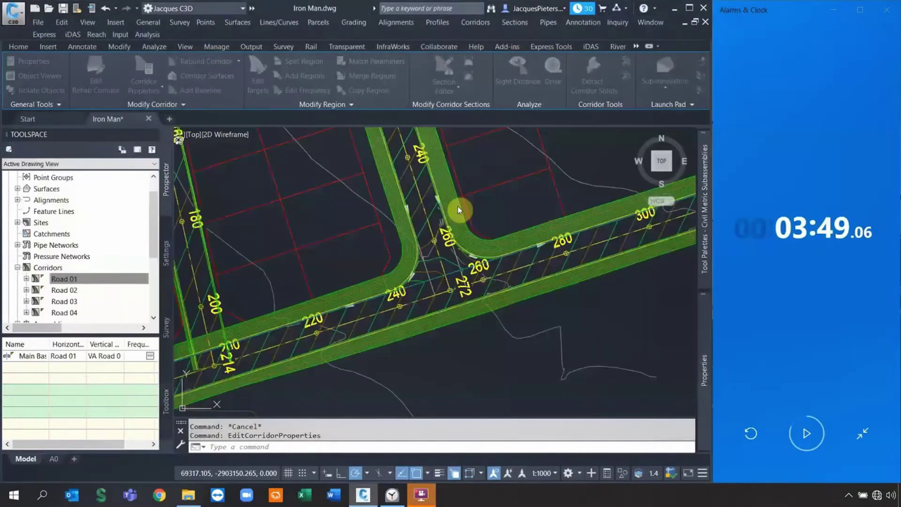
Zoom to the first crest in the Road 02 profile view and select its design profile line.
{"action": "scroll", "coordinate": [252, 221], "scroll_direction": "down", "scroll_amount": 3}
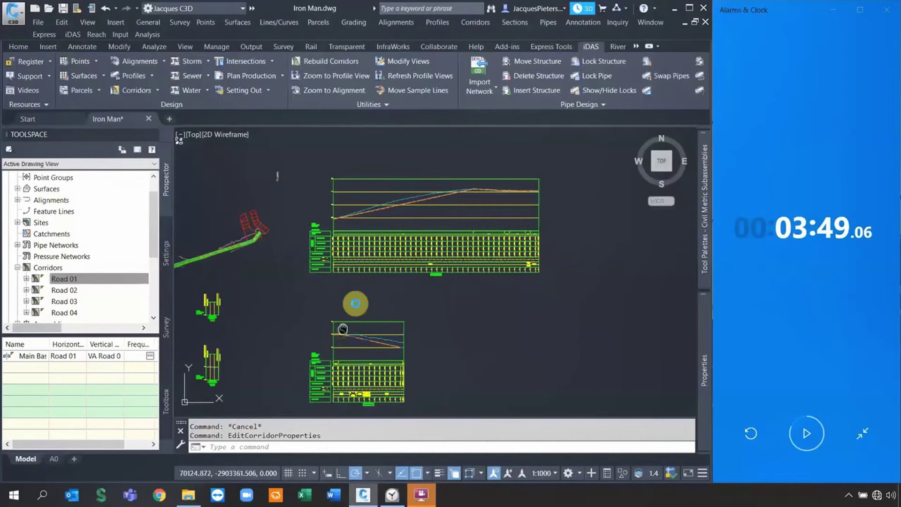
{"action": "middle_click_drag", "start_coordinate": [354, 302], "coordinate": [447, 200]}
{"action": "scroll", "coordinate": [503, 206], "scroll_direction": "up", "scroll_amount": 3}
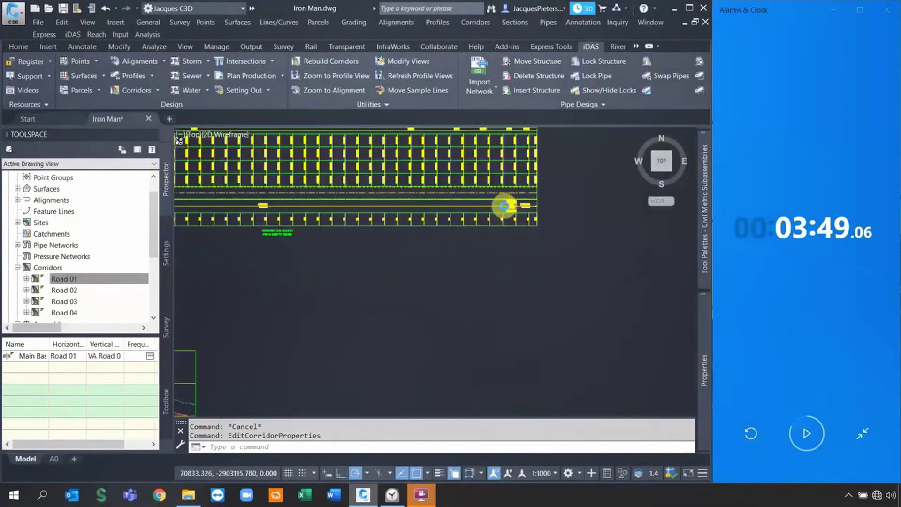
{"action": "scroll", "coordinate": [312, 352], "scroll_direction": "up", "scroll_amount": 5}
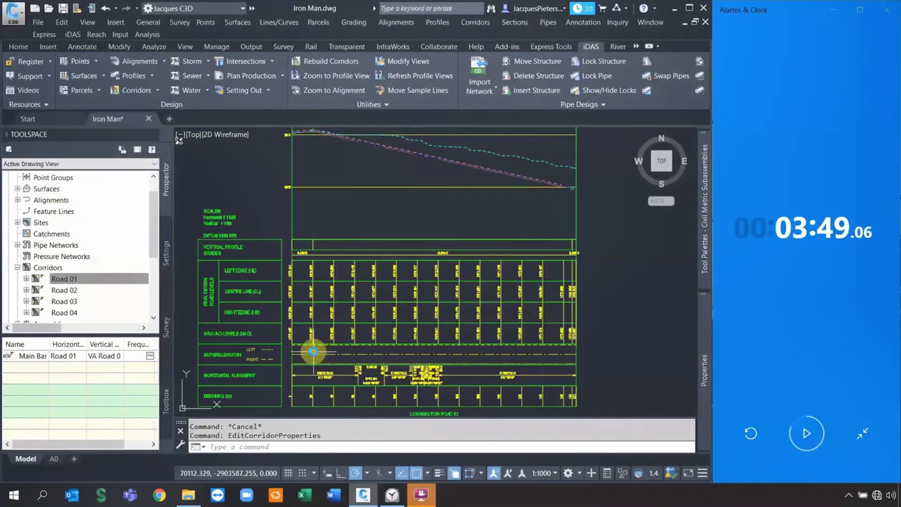
{"action": "scroll", "coordinate": [416, 384], "scroll_direction": "down", "scroll_amount": 4}
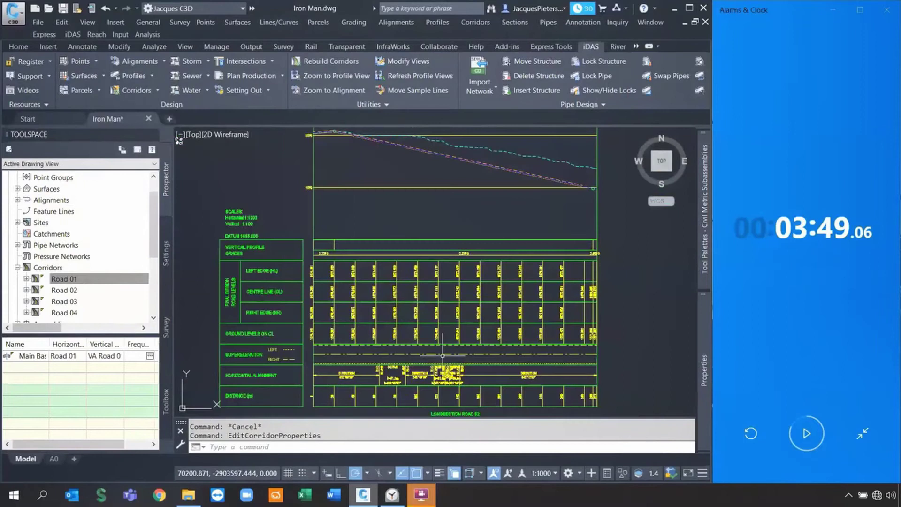
{"action": "scroll", "coordinate": [443, 355], "scroll_direction": "down", "scroll_amount": 1}
{"action": "scroll", "coordinate": [455, 239], "scroll_direction": "up", "scroll_amount": 6}
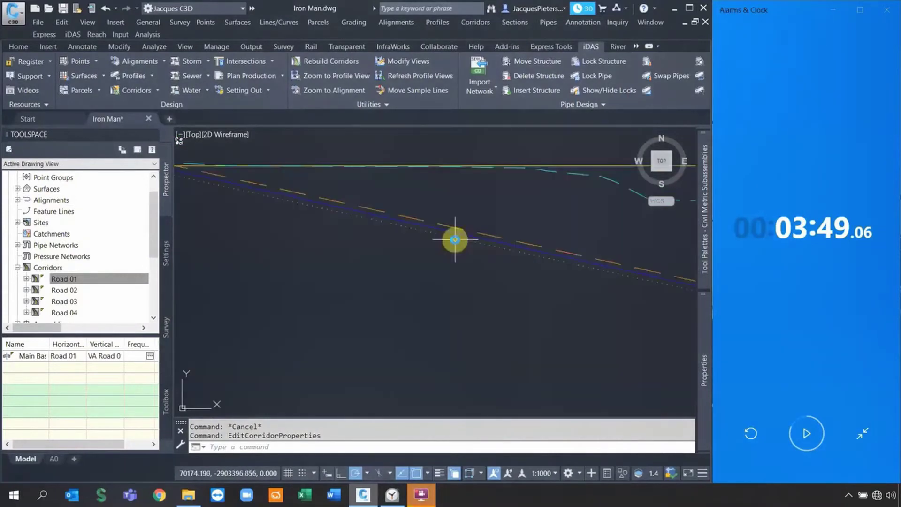
{"action": "scroll", "coordinate": [413, 270], "scroll_direction": "down", "scroll_amount": 2}
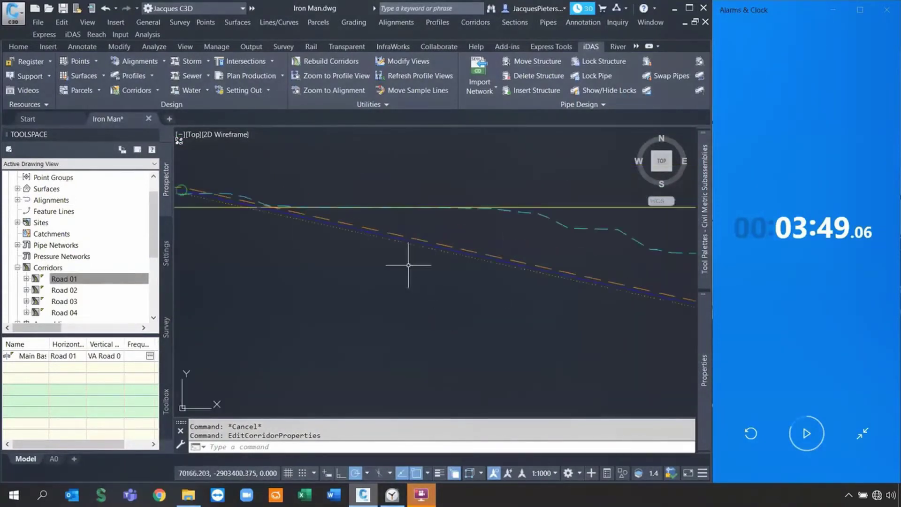
{"action": "scroll", "coordinate": [409, 265], "scroll_direction": "down", "scroll_amount": 1}
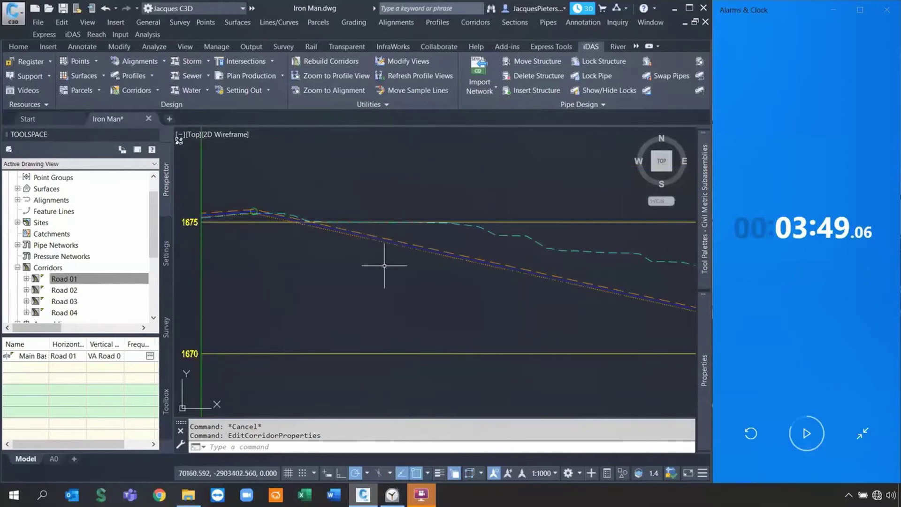
{"action": "middle_click_drag", "start_coordinate": [392, 241], "coordinate": [466, 268]}
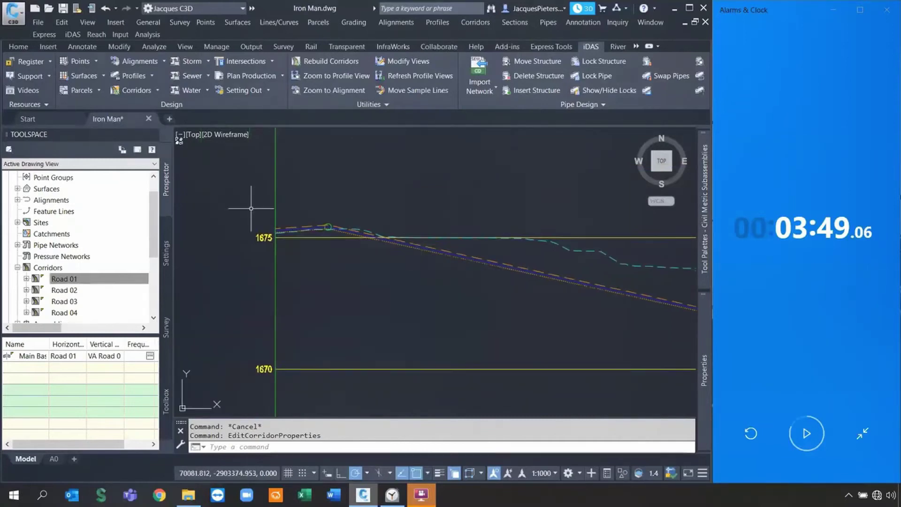
{"action": "scroll", "coordinate": [282, 230], "scroll_direction": "up", "scroll_amount": 2}
{"action": "scroll", "coordinate": [403, 219], "scroll_direction": "up", "scroll_amount": 2}
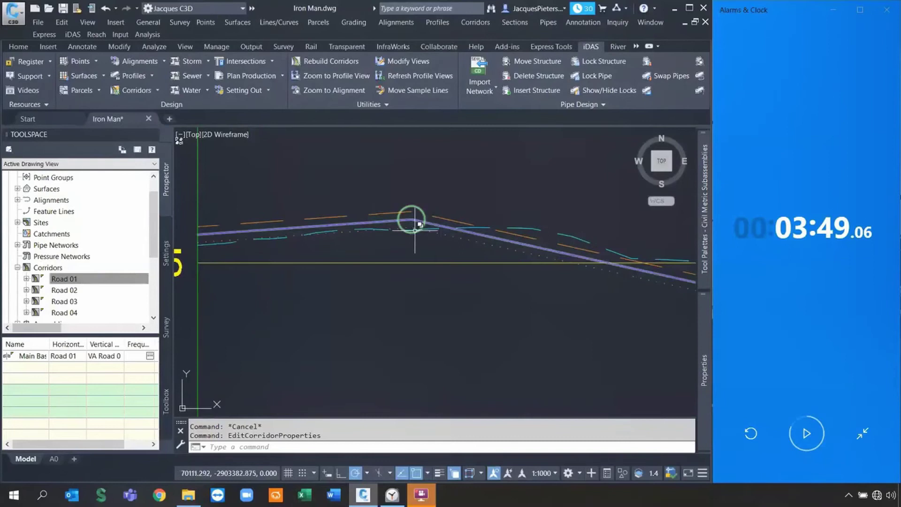
{"action": "left_click", "coordinate": [469, 253]}
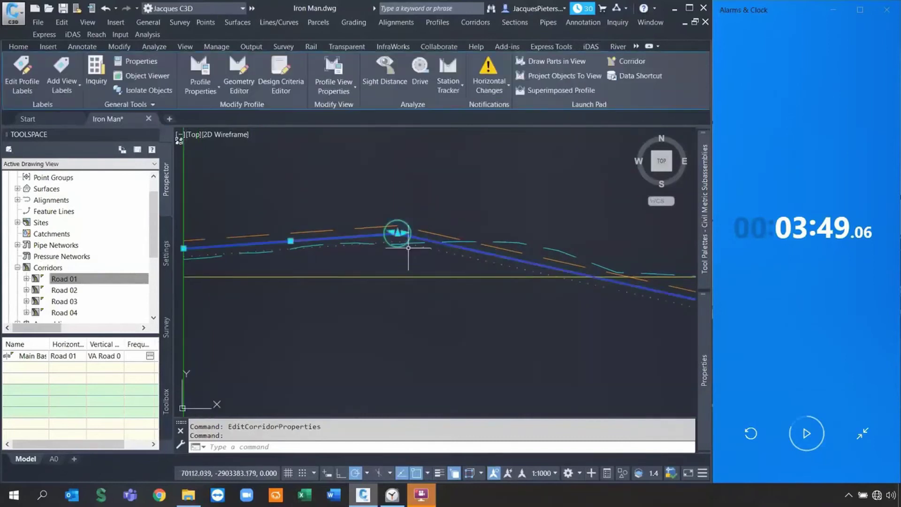
{"action": "scroll", "coordinate": [407, 247], "scroll_direction": "down", "scroll_amount": 3}
{"action": "scroll", "coordinate": [408, 248], "scroll_direction": "up", "scroll_amount": 2}
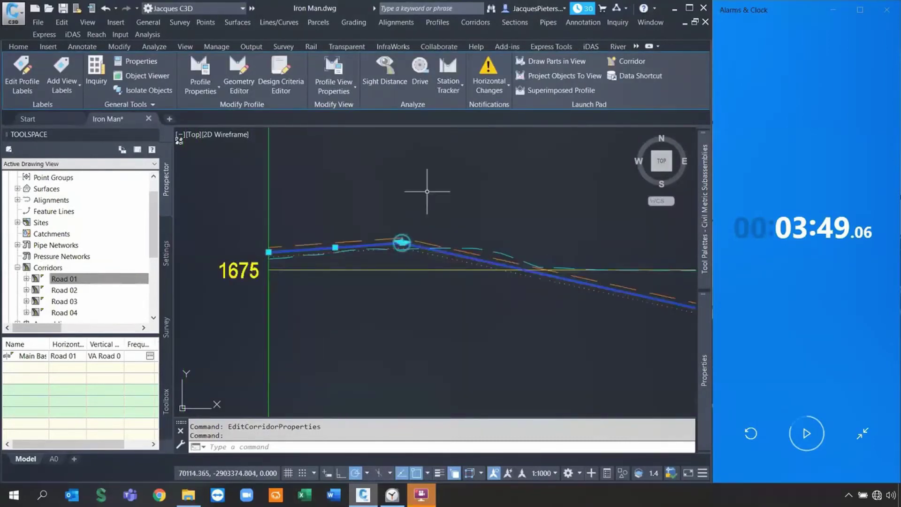
Add a 20 m Free Vertical Parabola (PVI based) at the Road 02 profile's crest PVI.
{"action": "right_click", "coordinate": [429, 189]}
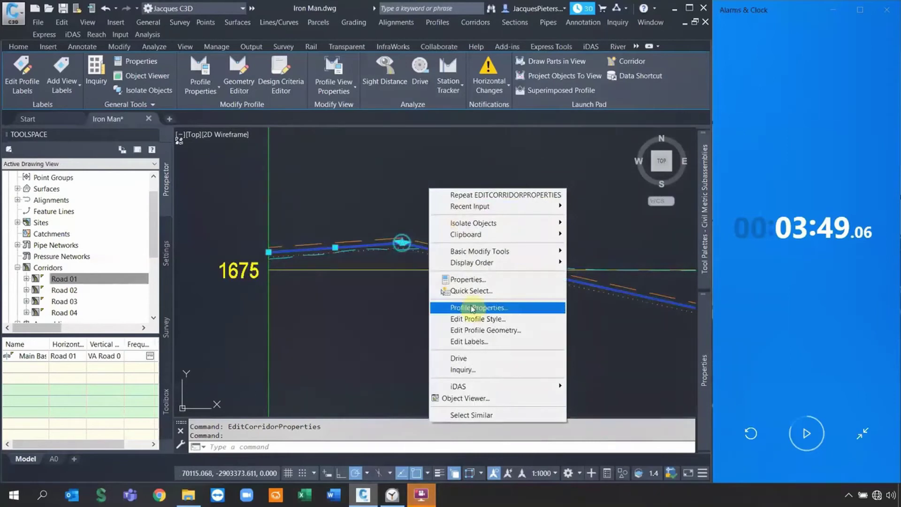
{"action": "left_click", "coordinate": [486, 331]}
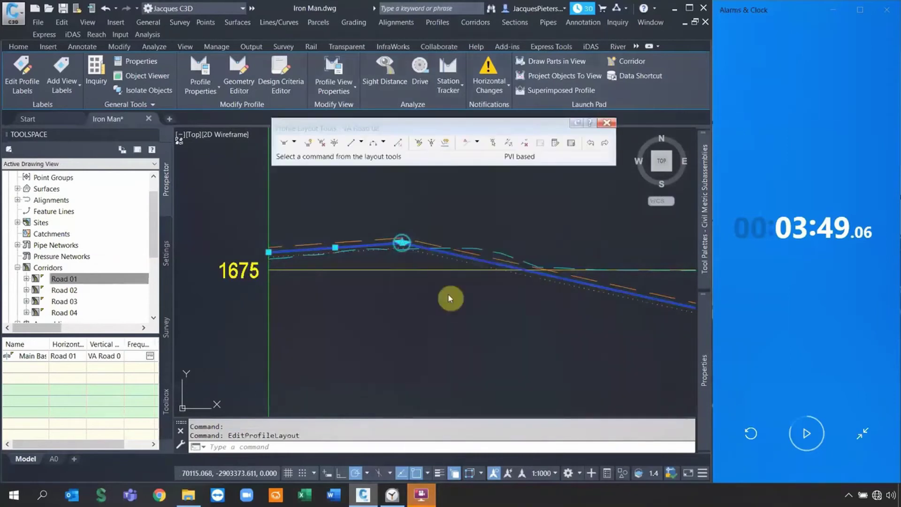
{"action": "left_click", "coordinate": [383, 142]}
{"action": "mouse_move", "coordinate": [424, 242]}
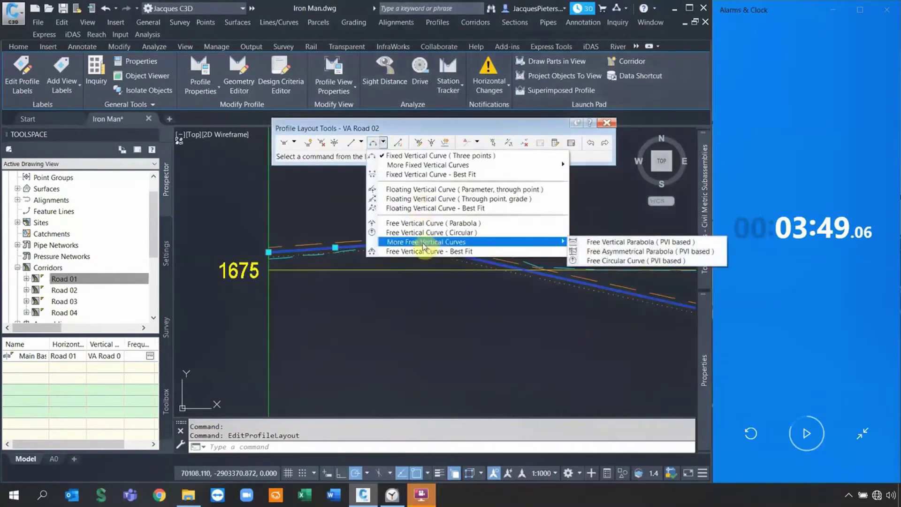
{"action": "left_click", "coordinate": [610, 241]}
{"action": "left_click", "coordinate": [408, 243]}
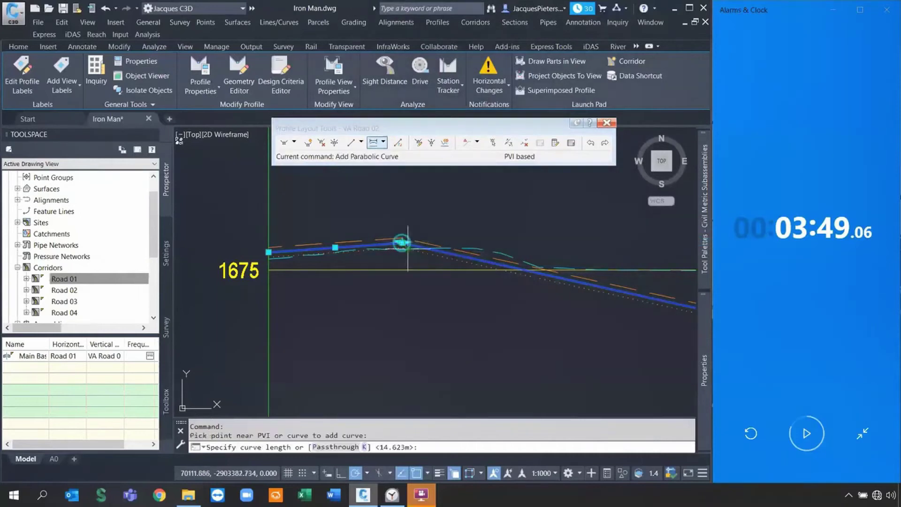
{"action": "type", "text": "50"}
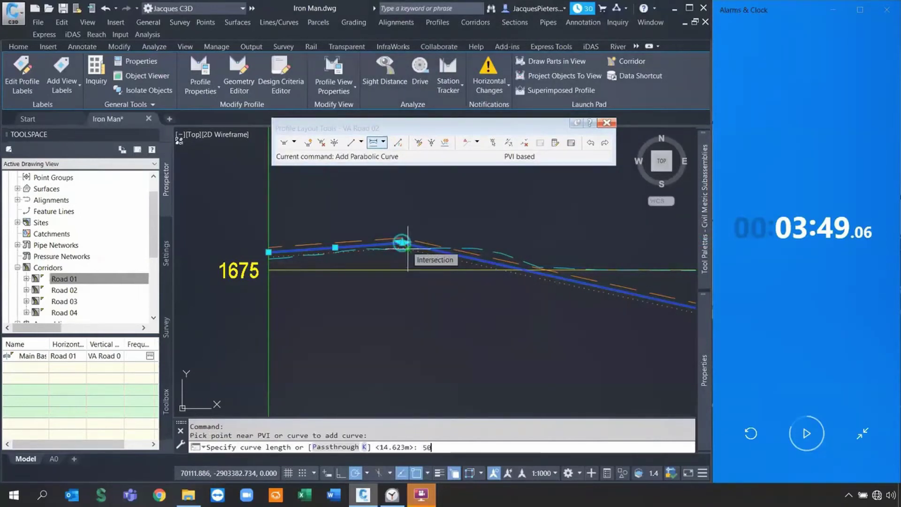
{"action": "key", "text": "BackSpace"}
{"action": "key", "text": "BackSpace"}
{"action": "type", "text": "20"}
{"action": "key", "text": "Return"}
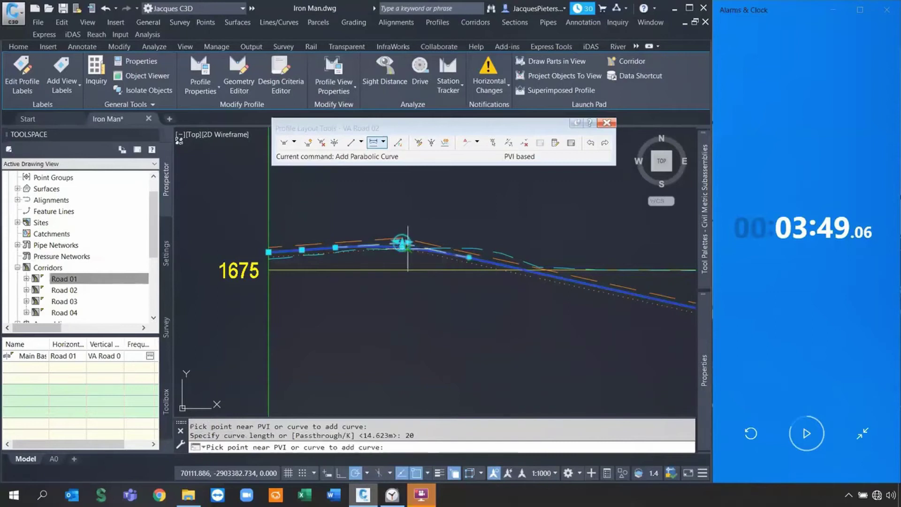
{"action": "key", "text": "Escape"}
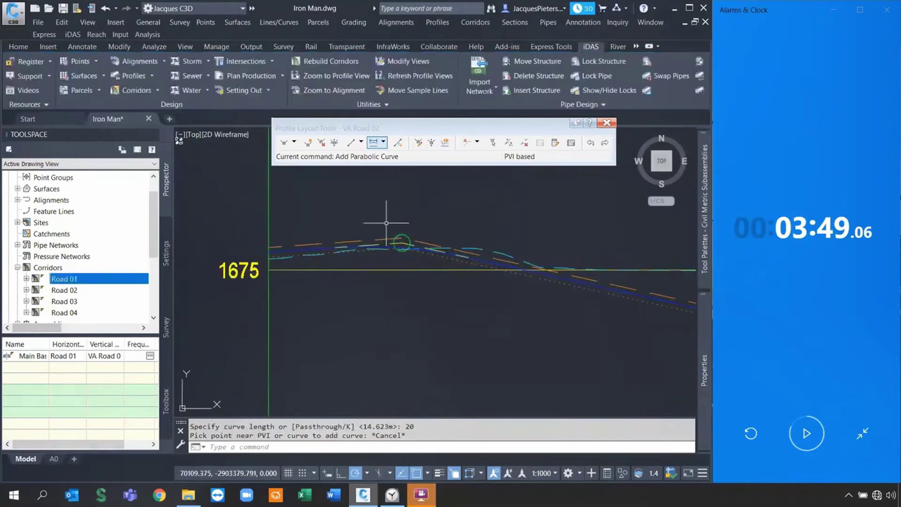
{"action": "left_click", "coordinate": [326, 61]}
Crossing-select the Road 02 profile and rebuild its corridor.
{"action": "left_click", "coordinate": [455, 306]}
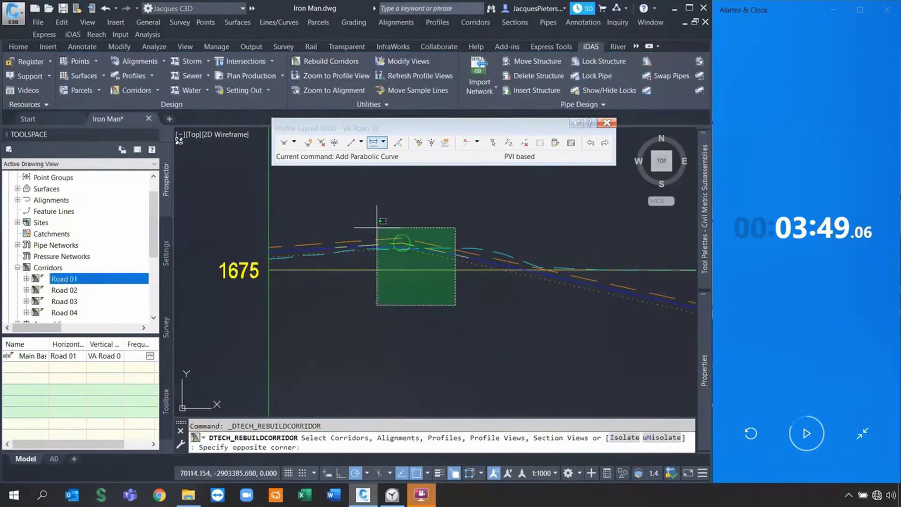
{"action": "left_click", "coordinate": [377, 228]}
{"action": "key", "text": "Return"}
{"action": "scroll", "coordinate": [376, 244], "scroll_direction": "up", "scroll_amount": 2}
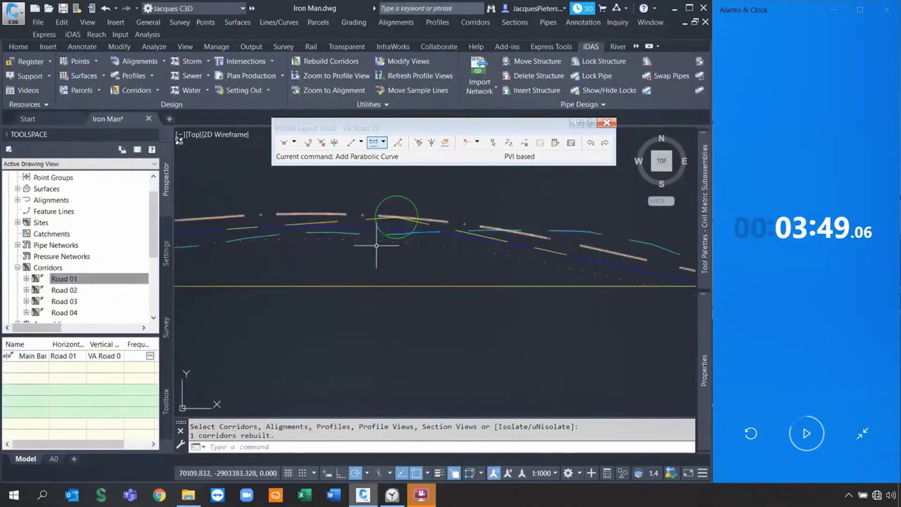
{"action": "key", "text": "Escape"}
Zoom out over the layout and close the Profile Layout Tools toolbar.
{"action": "scroll", "coordinate": [398, 275], "scroll_direction": "down", "scroll_amount": 3}
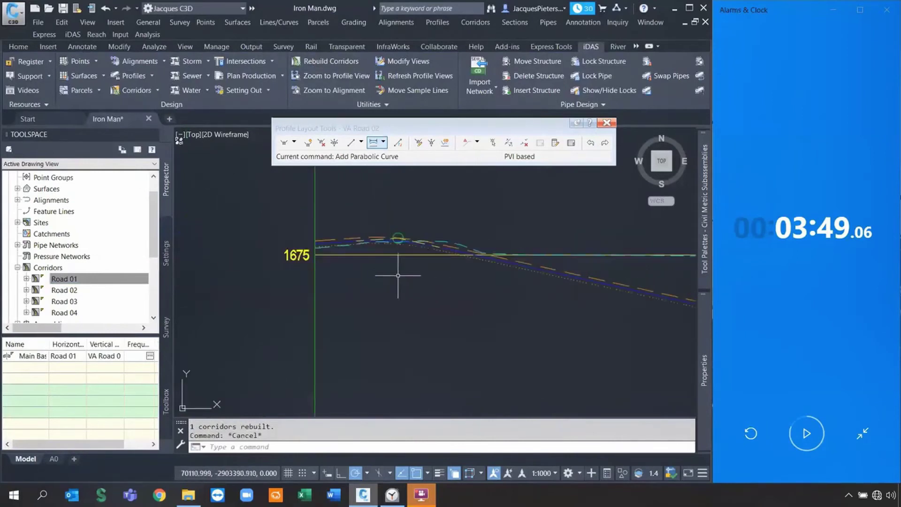
{"action": "scroll", "coordinate": [400, 268], "scroll_direction": "down", "scroll_amount": 2}
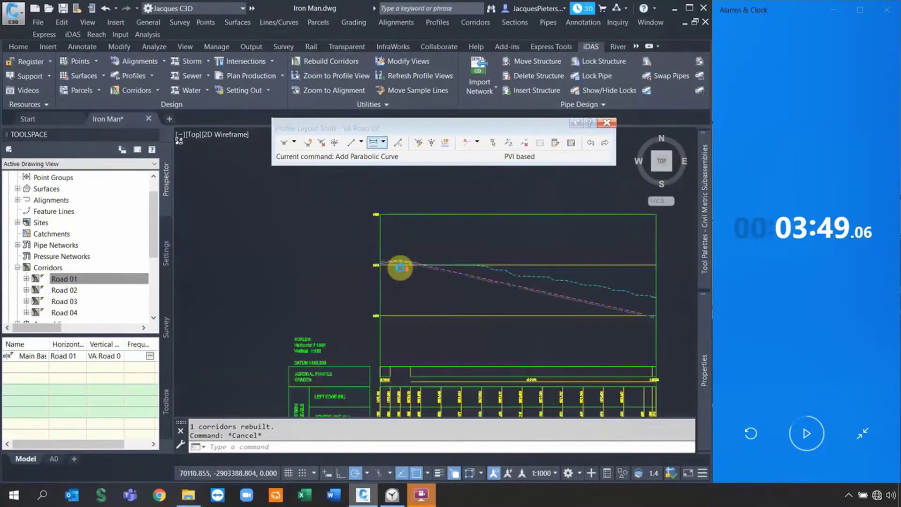
{"action": "scroll", "coordinate": [531, 301], "scroll_direction": "up", "scroll_amount": 6}
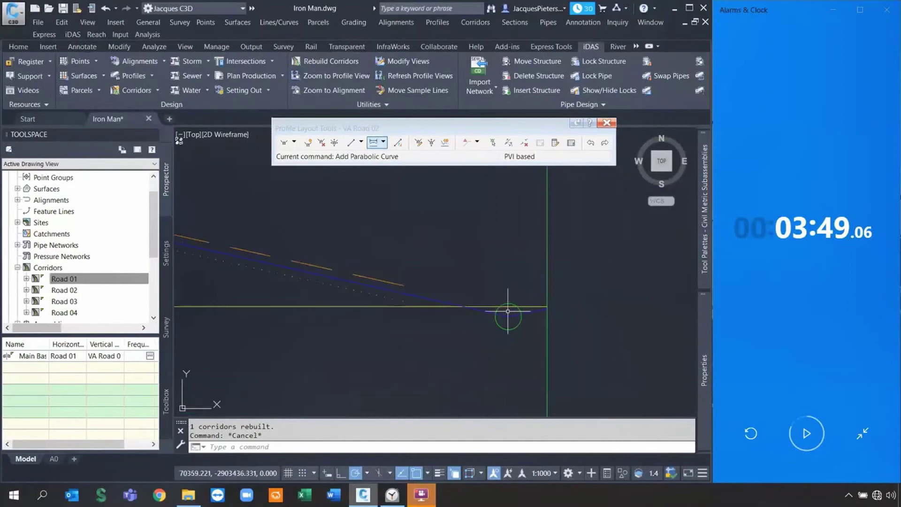
{"action": "scroll", "coordinate": [555, 297], "scroll_direction": "down", "scroll_amount": 5}
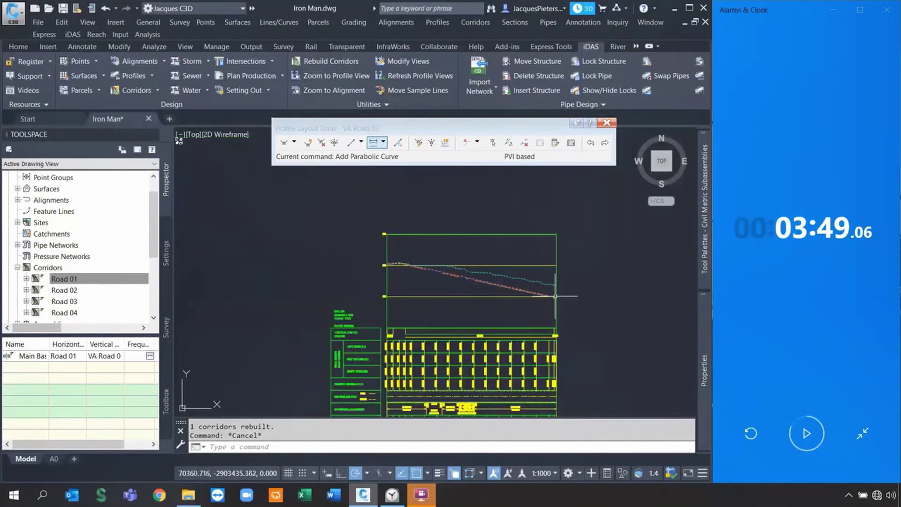
{"action": "scroll", "coordinate": [556, 296], "scroll_direction": "down", "scroll_amount": 4}
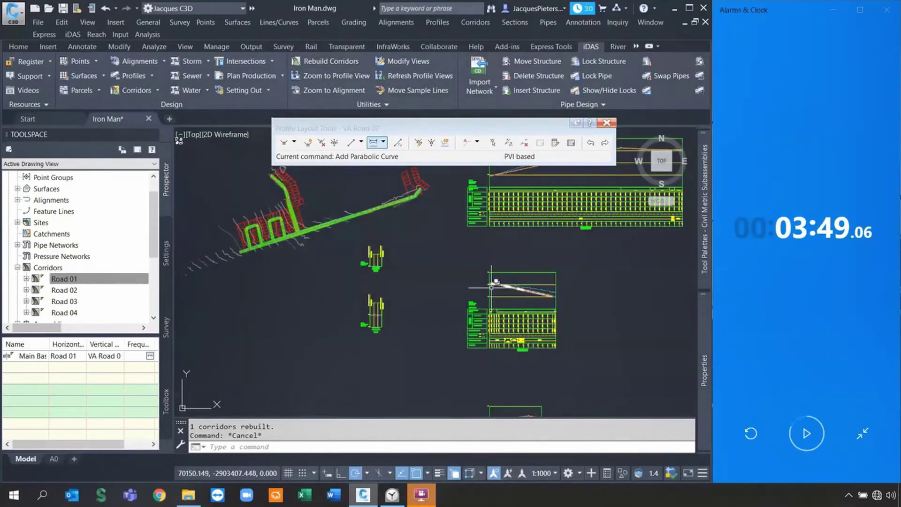
{"action": "key", "text": "Escape"}
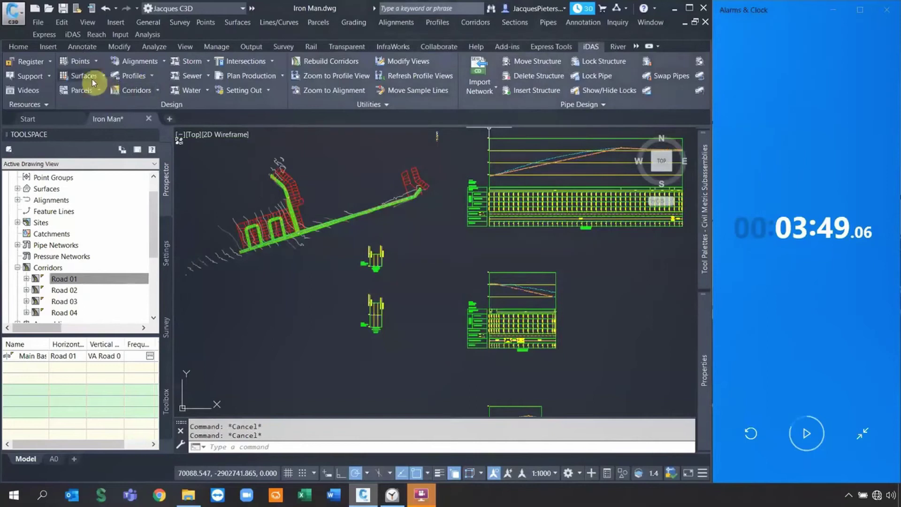
Launch iDAS Add Surfaces to Profile Views and choose the Road 01 Top surface.
{"action": "left_click", "coordinate": [153, 77]}
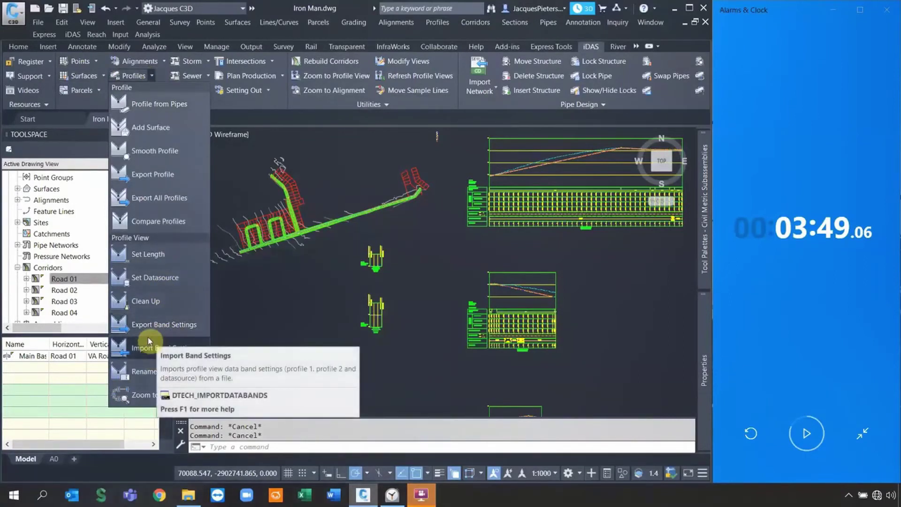
{"action": "left_click", "coordinate": [156, 129]}
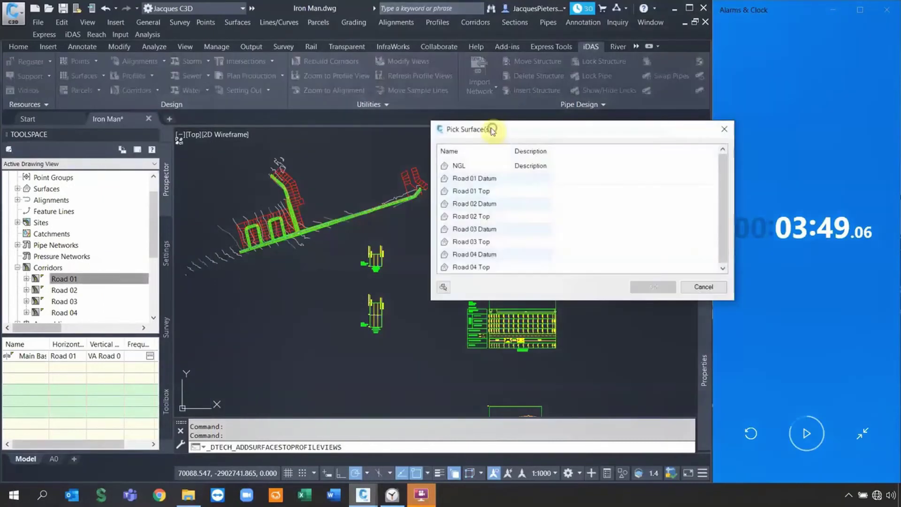
{"action": "left_click_drag", "start_coordinate": [492, 130], "coordinate": [372, 141]}
{"action": "left_click", "coordinate": [361, 201]}
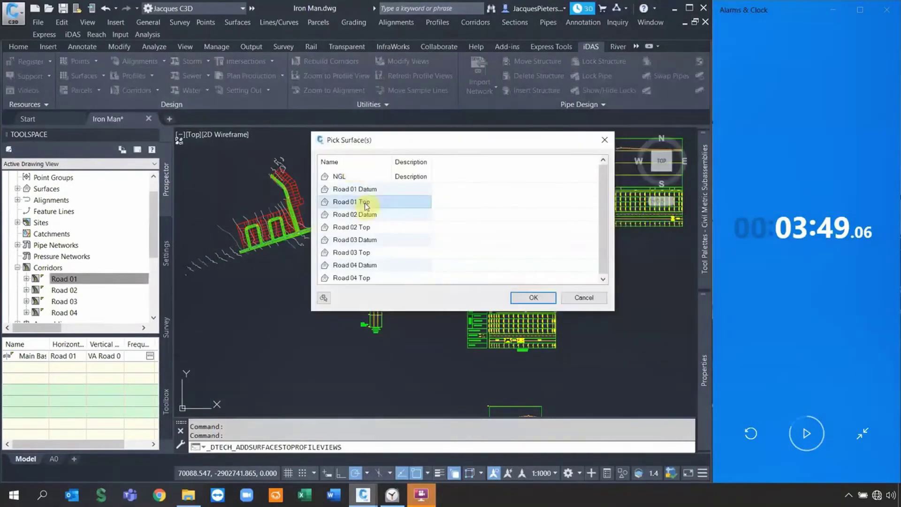
{"action": "left_click", "coordinate": [511, 296]}
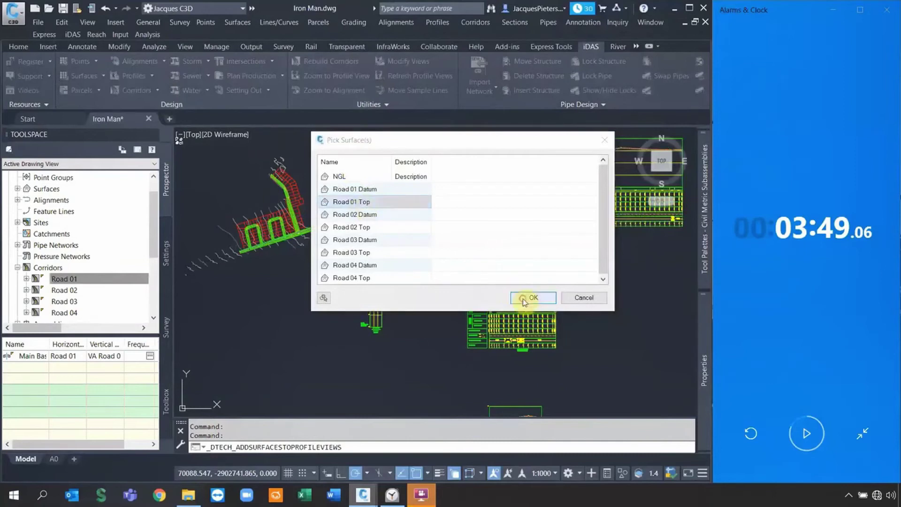
Apply the Top Surface style to the three lower profile views, replacing existing references.
{"action": "scroll", "coordinate": [465, 259], "scroll_direction": "down", "scroll_amount": 2}
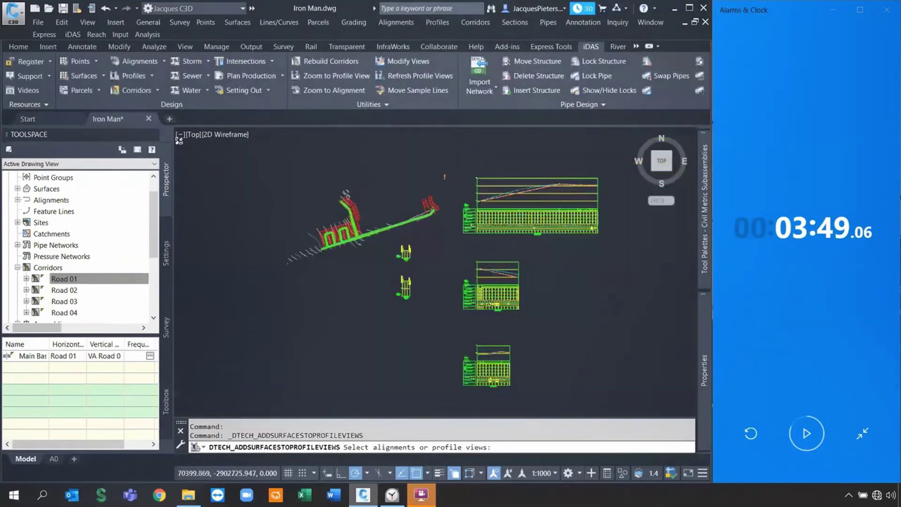
{"action": "scroll", "coordinate": [378, 333], "scroll_direction": "down", "scroll_amount": 3}
{"action": "left_click", "coordinate": [462, 411]}
{"action": "left_click", "coordinate": [418, 288]}
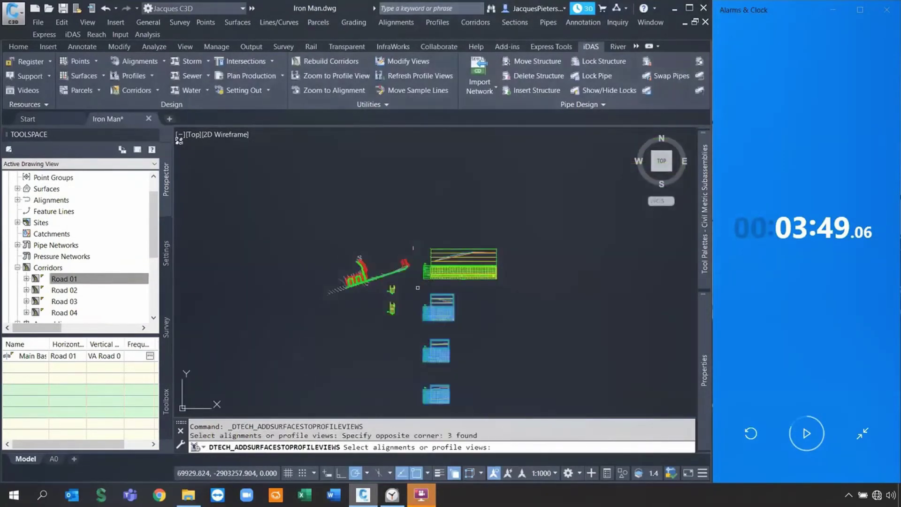
{"action": "key", "text": "Return"}
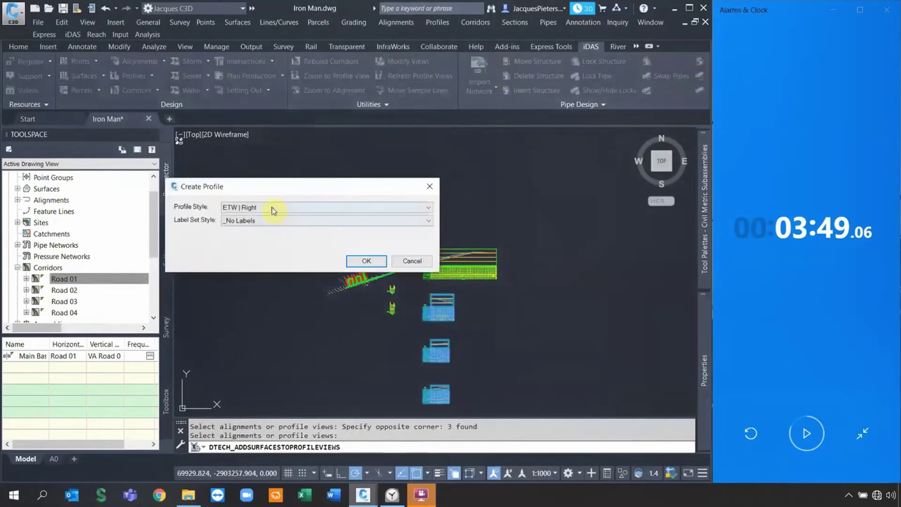
{"action": "left_click", "coordinate": [281, 207]}
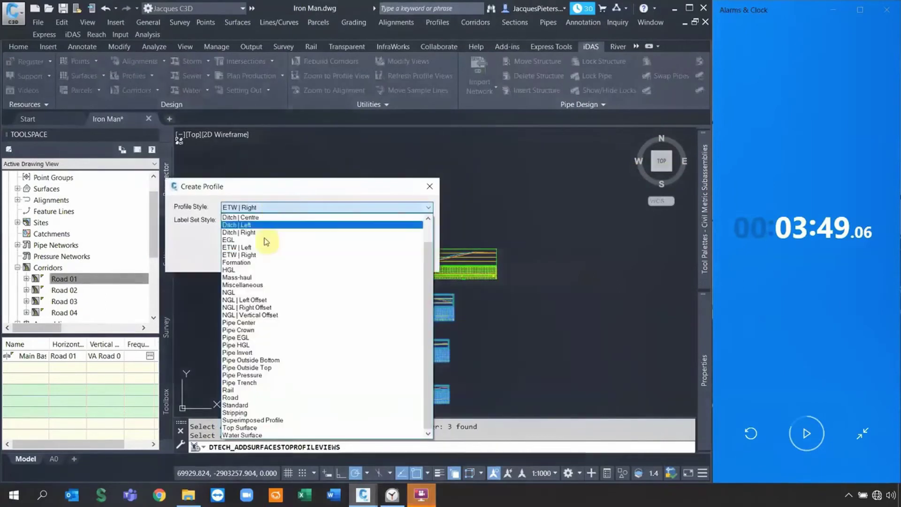
{"action": "left_click", "coordinate": [247, 427]}
{"action": "left_click", "coordinate": [368, 260]}
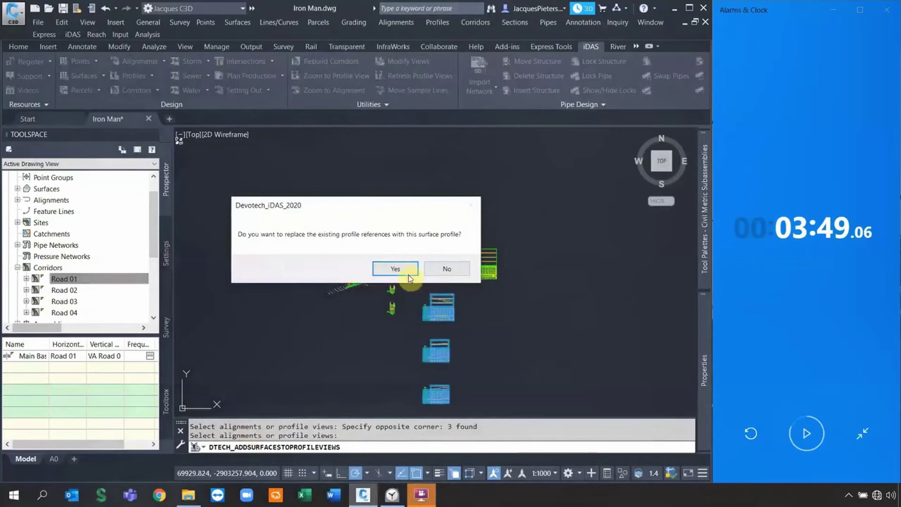
{"action": "left_click", "coordinate": [396, 268]}
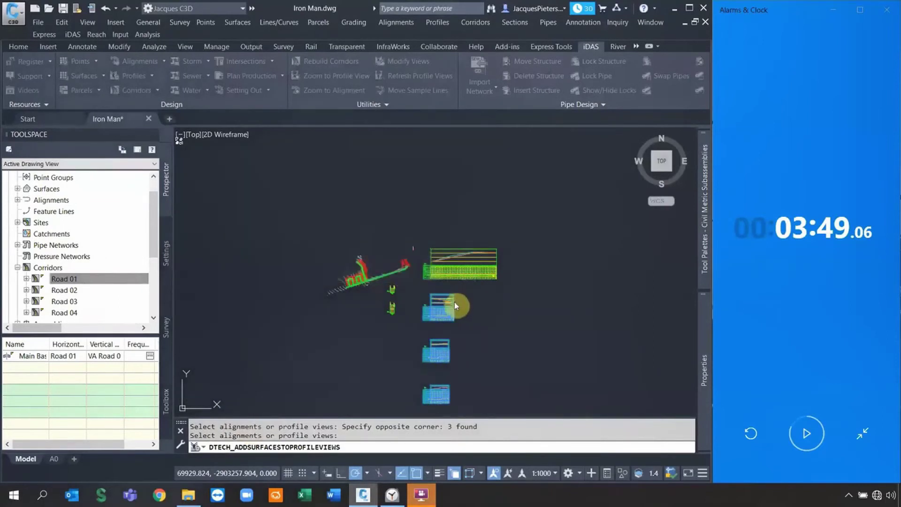
Turn on lineweight display and pan to frame all the profile views.
{"action": "scroll", "coordinate": [448, 304], "scroll_direction": "up", "scroll_amount": 6}
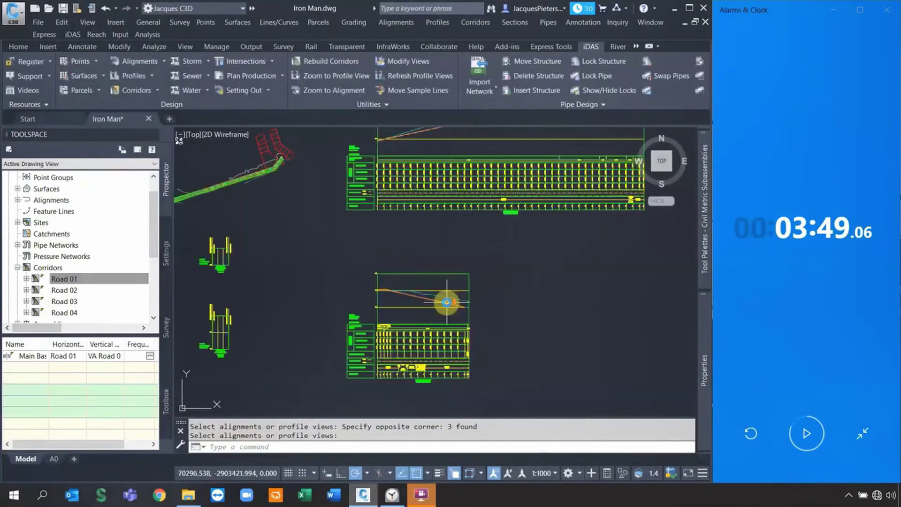
{"action": "scroll", "coordinate": [447, 303], "scroll_direction": "up", "scroll_amount": 5}
{"action": "left_click", "coordinate": [440, 473]}
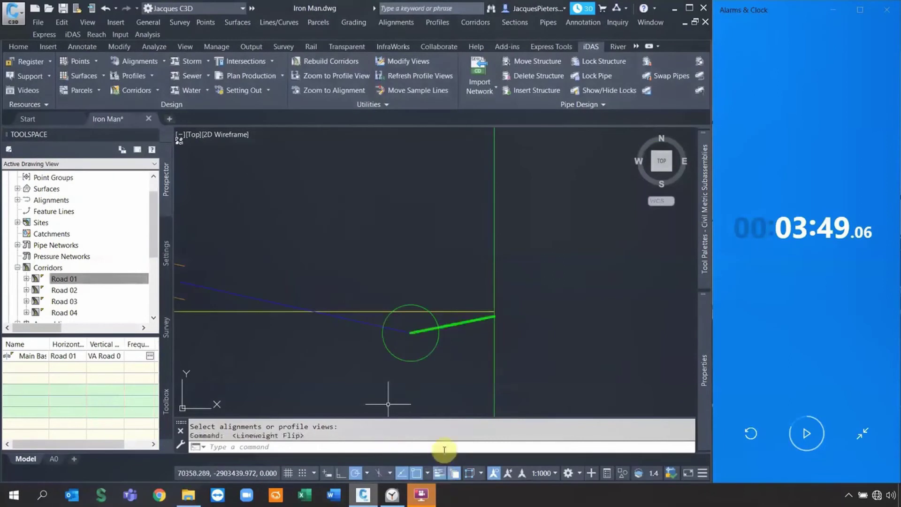
{"action": "scroll", "coordinate": [495, 336], "scroll_direction": "down", "scroll_amount": 4}
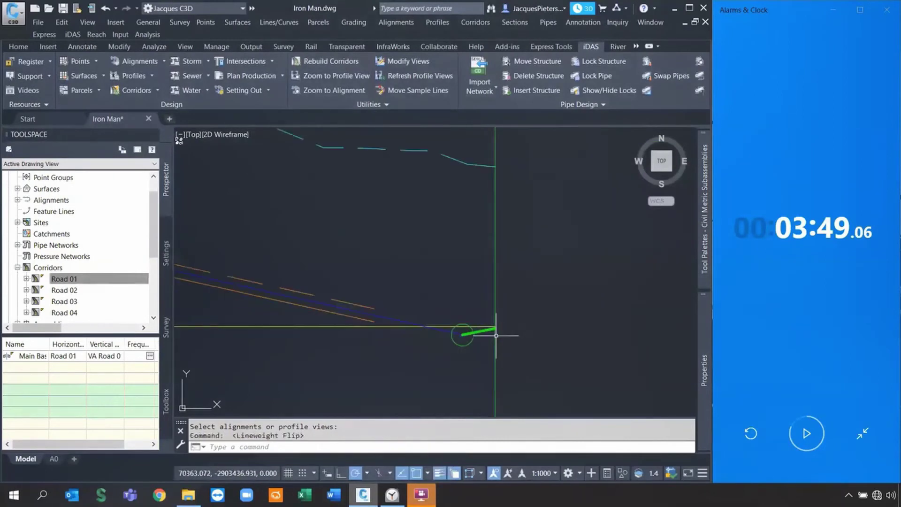
{"action": "scroll", "coordinate": [497, 336], "scroll_direction": "down", "scroll_amount": 5}
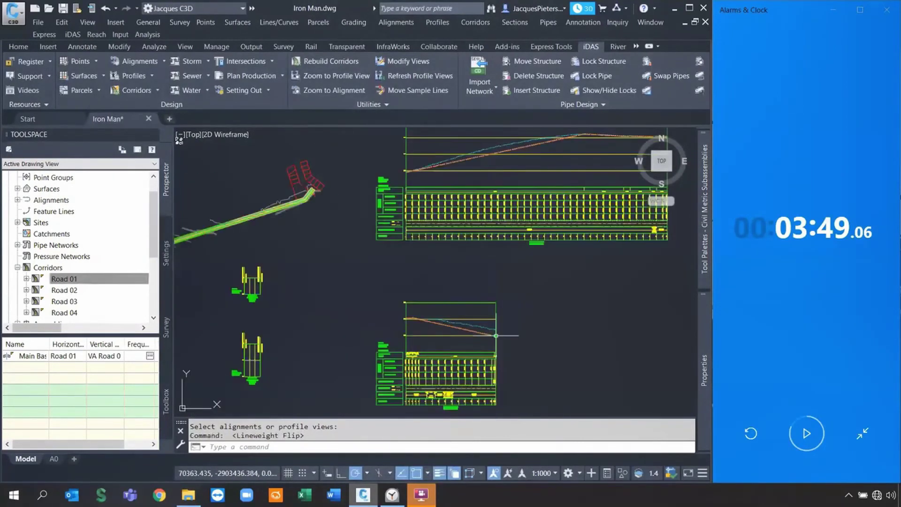
{"action": "mouse_move", "coordinate": [558, 235]}
{"action": "middle_mouse_down"}
{"action": "mouse_move", "coordinate": [465, 288]}
{"action": "mouse_move", "coordinate": [449, 308]}
{"action": "mouse_move", "coordinate": [471, 288]}
{"action": "middle_mouse_up"}
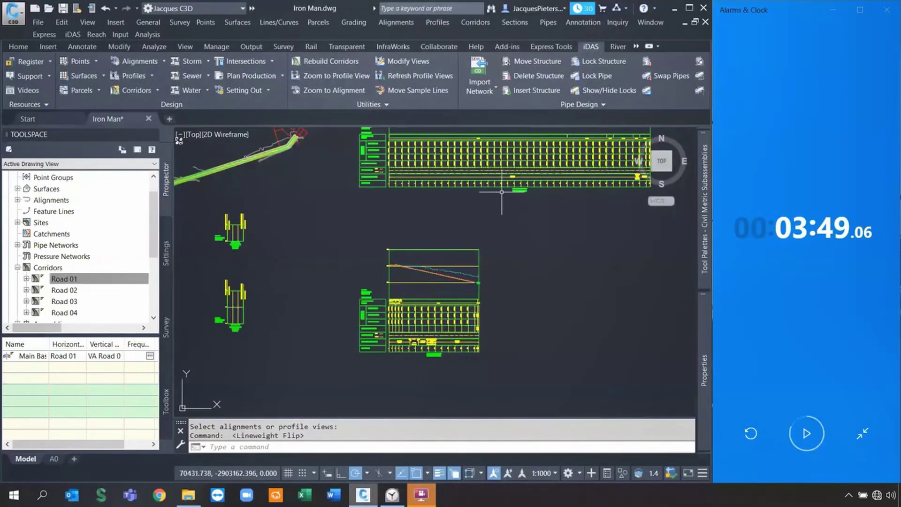
{"action": "middle_click_drag", "start_coordinate": [452, 217], "coordinate": [425, 336]}
{"action": "key", "text": "Escape"}
{"action": "left_click", "coordinate": [382, 291]}
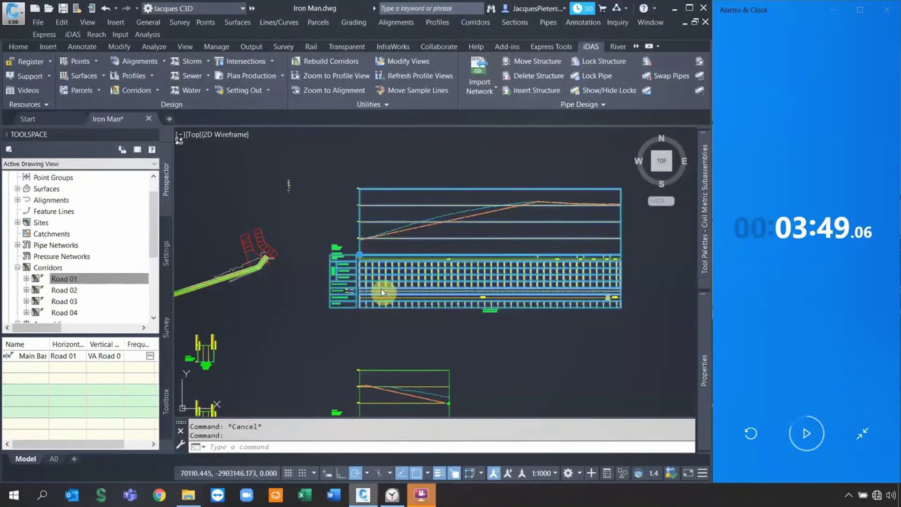
{"action": "right_click", "coordinate": [401, 276]}
{"action": "left_click", "coordinate": [463, 391]}
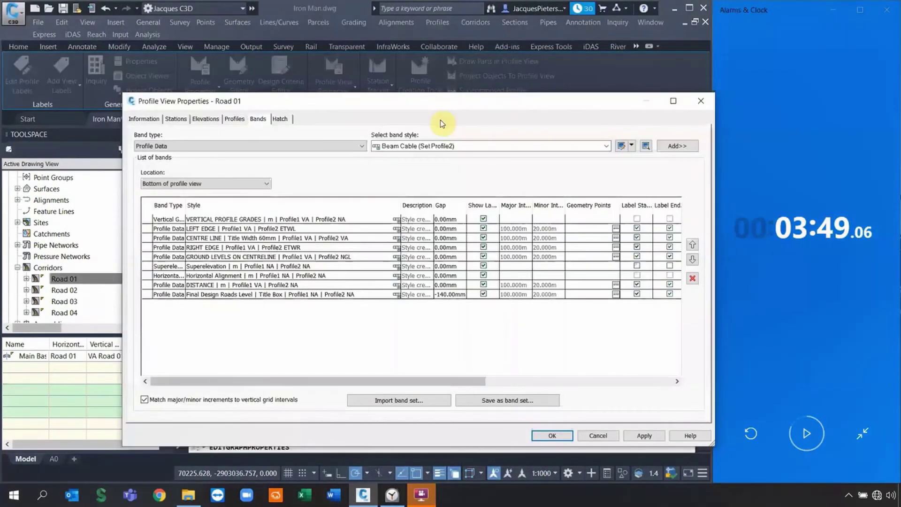
{"action": "left_click", "coordinate": [673, 100]}
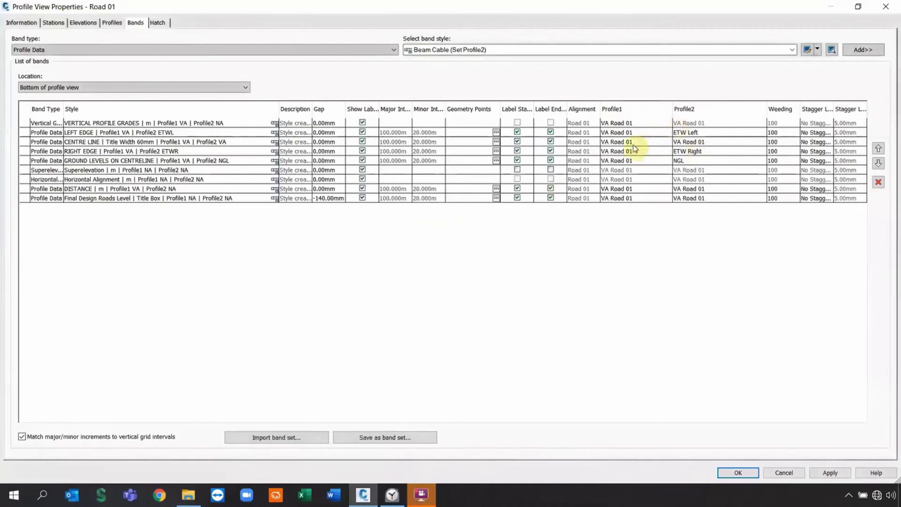
{"action": "left_click", "coordinate": [629, 145]}
{"action": "left_click", "coordinate": [708, 135]}
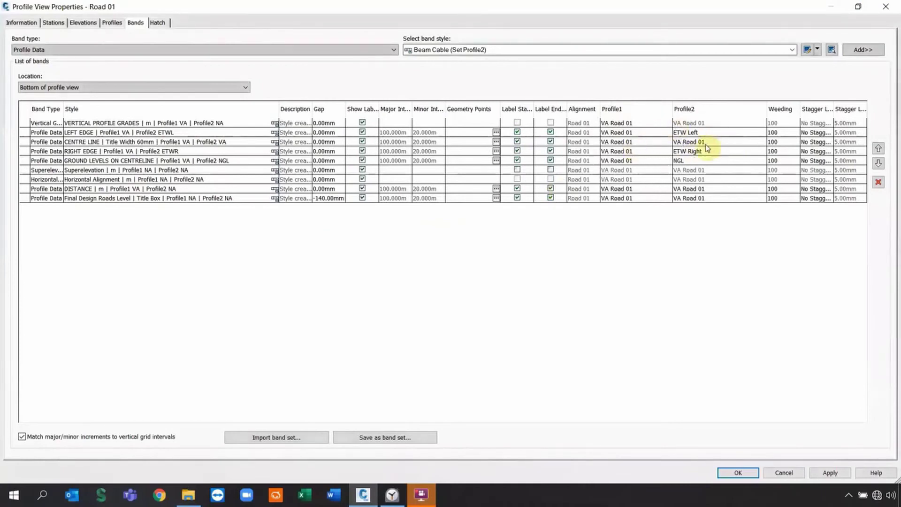
{"action": "left_click", "coordinate": [707, 184]}
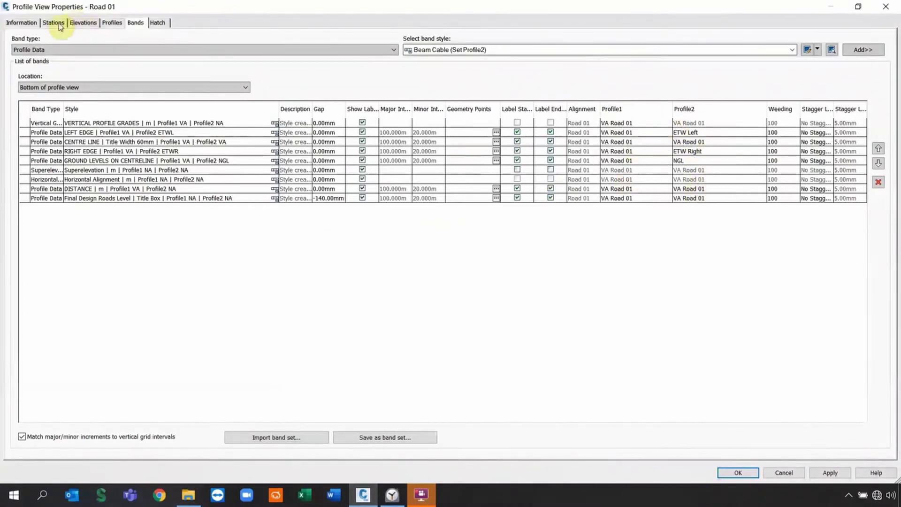
{"action": "left_click", "coordinate": [886, 6]}
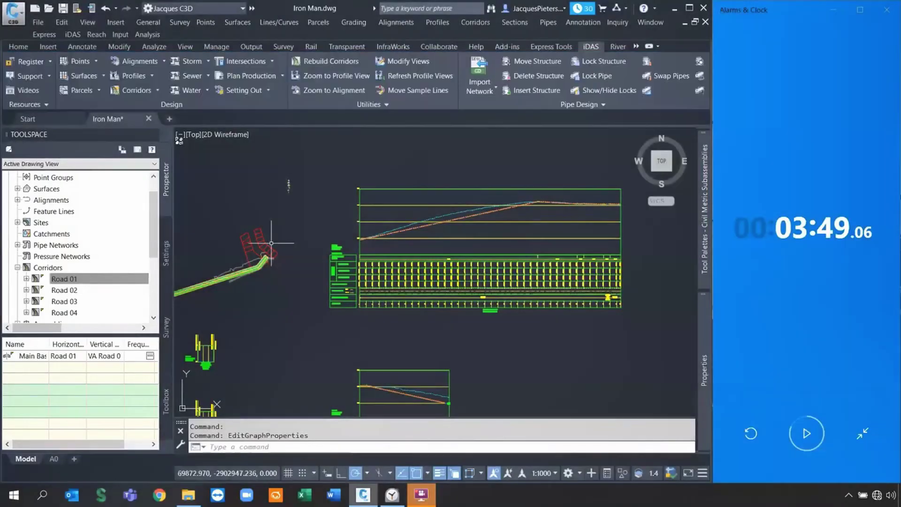
{"action": "middle_click_drag", "start_coordinate": [176, 309], "coordinate": [371, 272]}
{"action": "scroll", "coordinate": [371, 271], "scroll_direction": "up", "scroll_amount": 6}
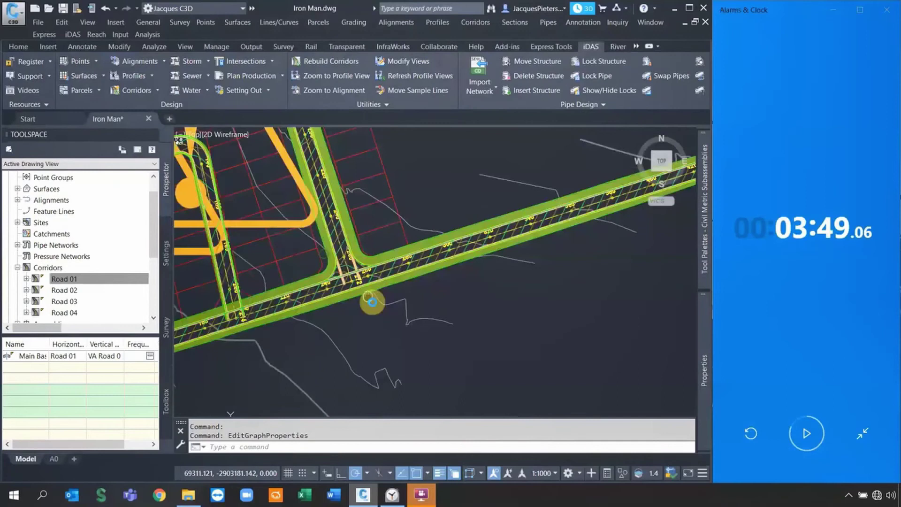
{"action": "scroll", "coordinate": [370, 301], "scroll_direction": "up", "scroll_amount": 4}
{"action": "middle_click_drag", "start_coordinate": [403, 313], "coordinate": [469, 305]}
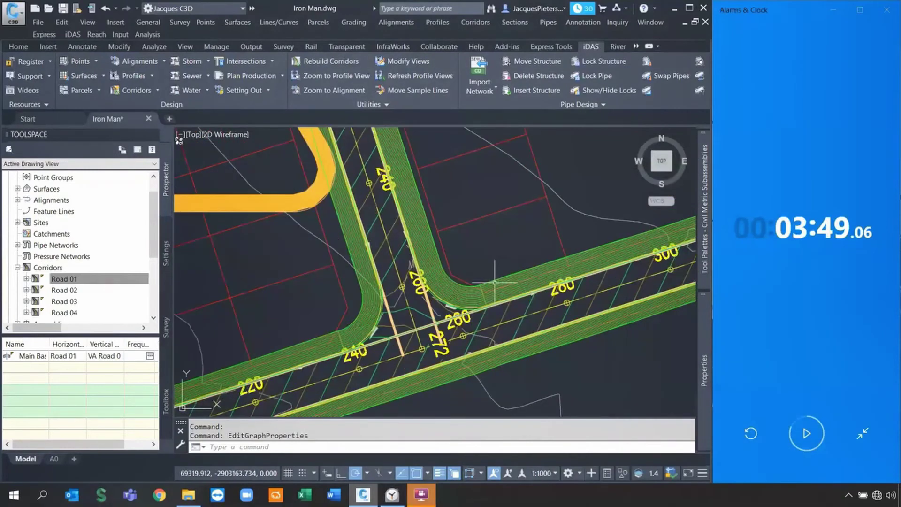
{"action": "left_click", "coordinate": [441, 265]}
{"action": "left_click", "coordinate": [488, 321]}
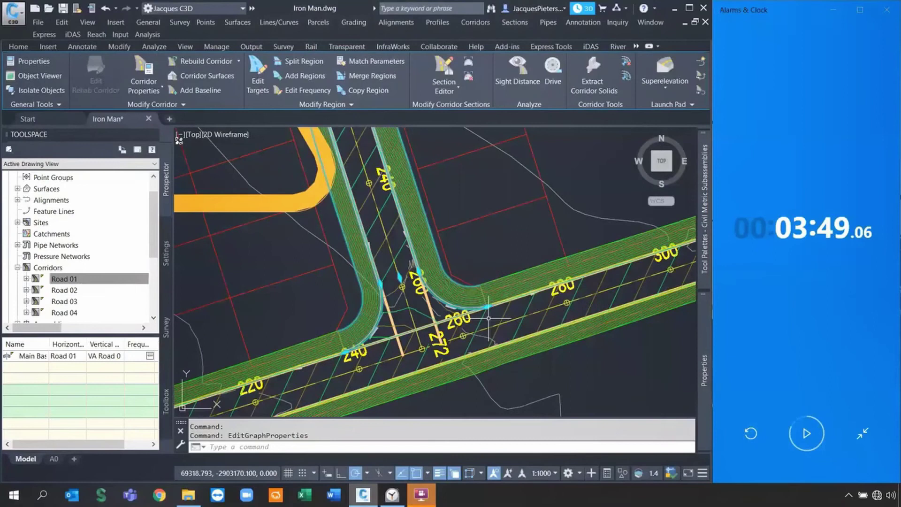
{"action": "right_click", "coordinate": [506, 323]}
{"action": "left_click", "coordinate": [554, 346]}
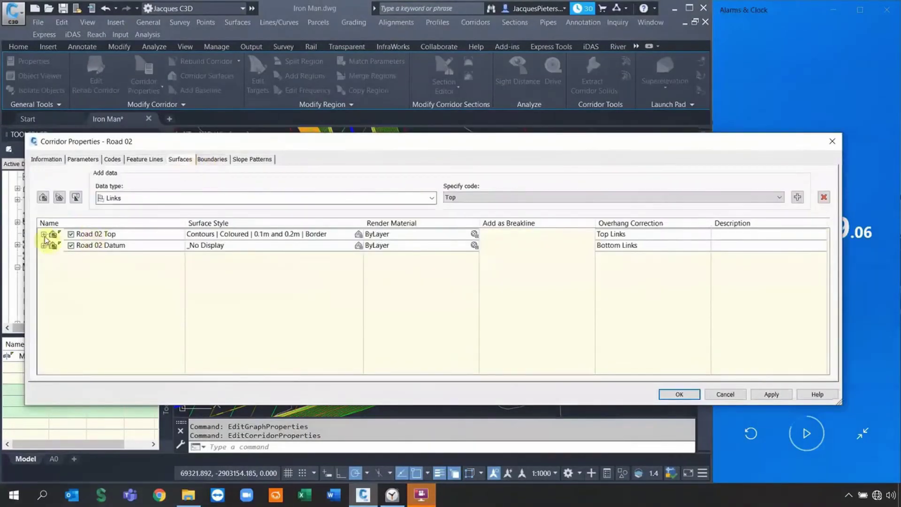
{"action": "left_click", "coordinate": [44, 234]}
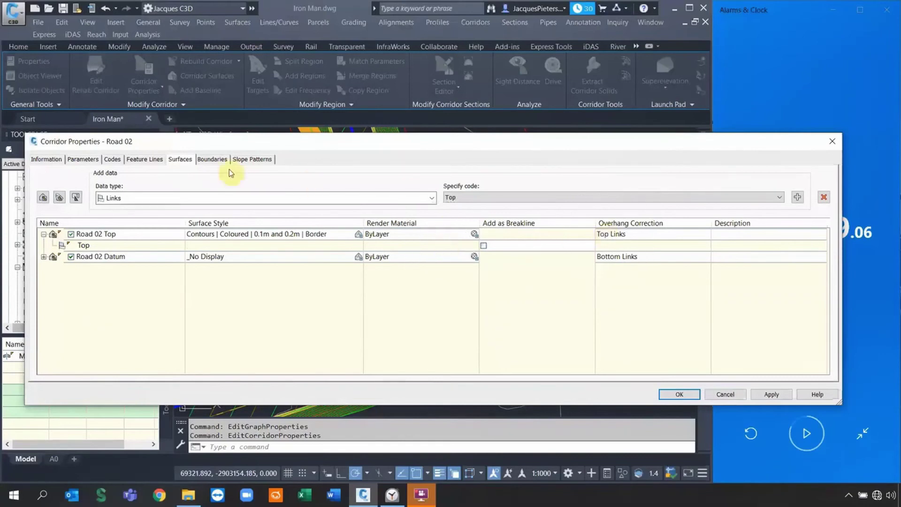
{"action": "left_click", "coordinate": [213, 160]}
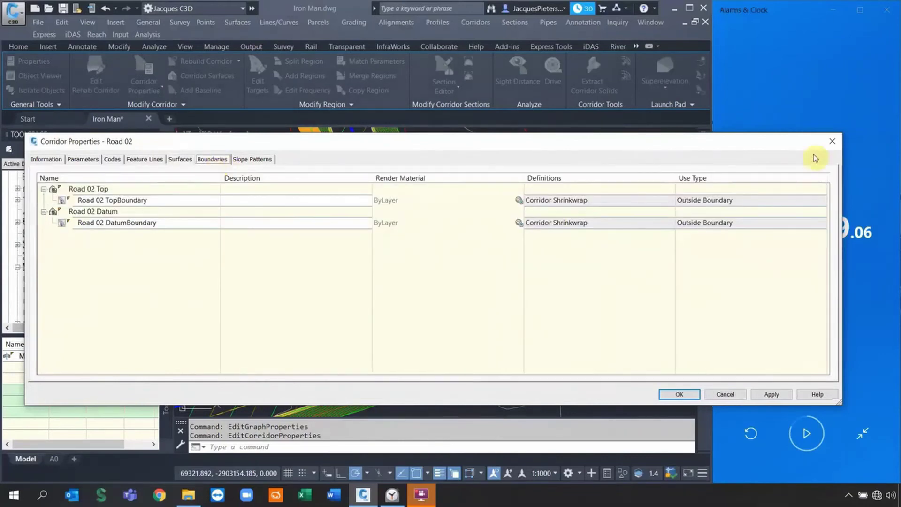
{"action": "left_click", "coordinate": [831, 144]}
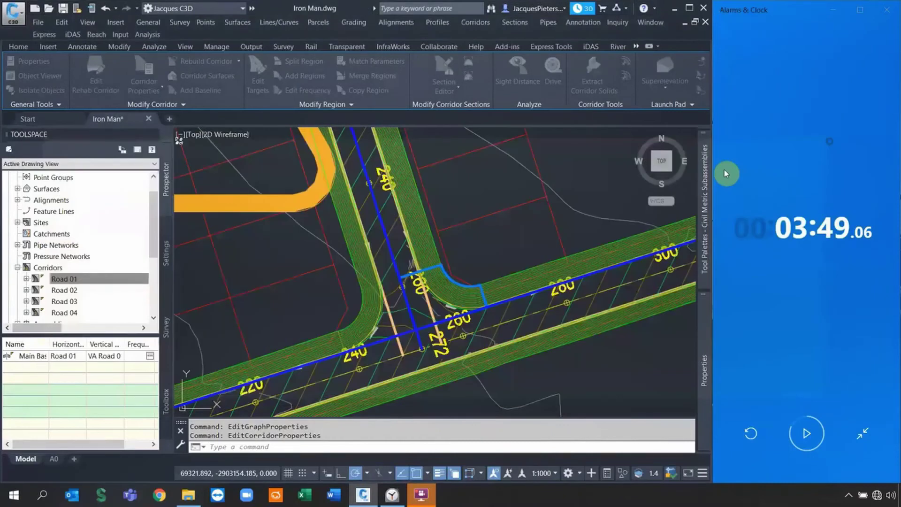
Zoom out to show the whole road layout.
{"action": "key", "text": "Escape"}
{"action": "scroll", "coordinate": [544, 263], "scroll_direction": "down", "scroll_amount": 6}
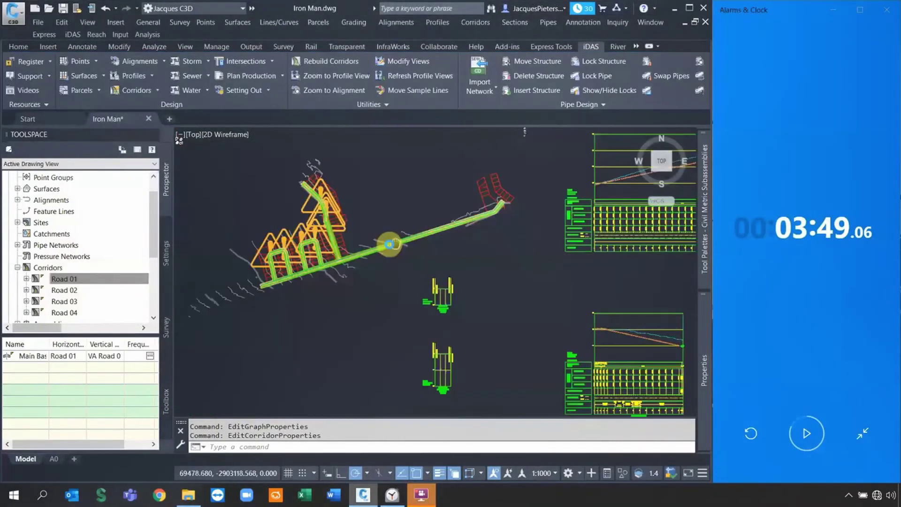
{"action": "scroll", "coordinate": [408, 197], "scroll_direction": "down", "scroll_amount": 3}
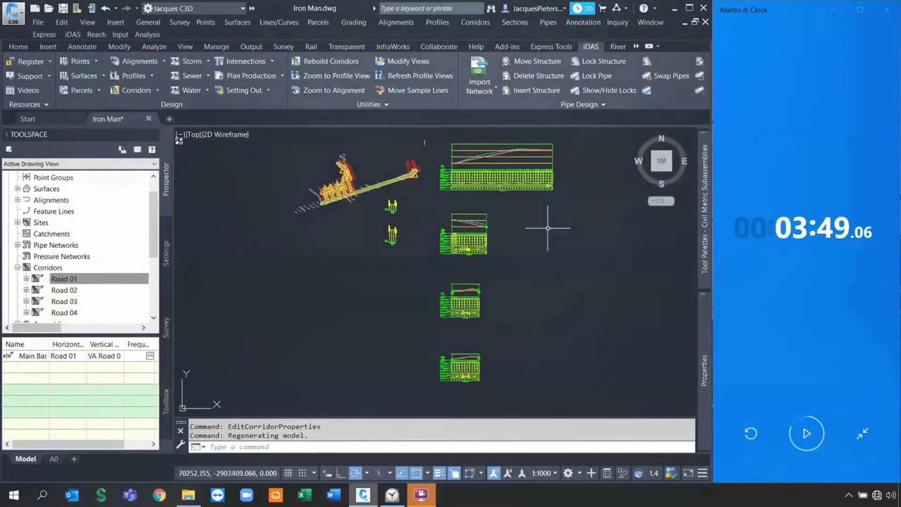